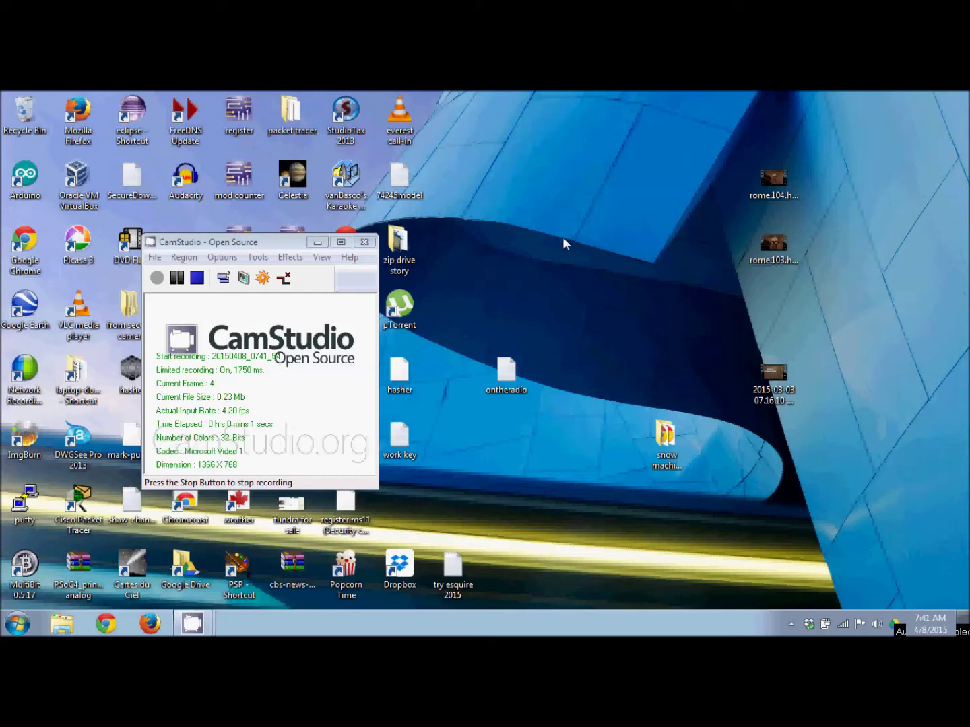
Step: Add a folder called 'lyrics' to the desktop through New > Folder
{"action": "right_click", "coordinate": [564, 200]}
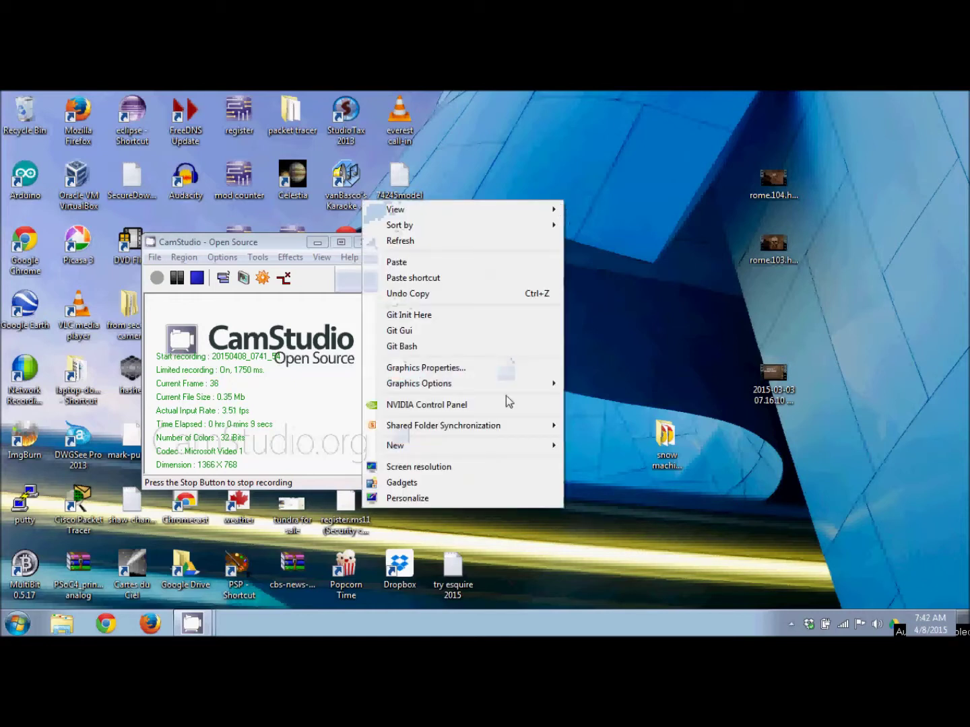
{"action": "mouse_move", "coordinate": [500, 450]}
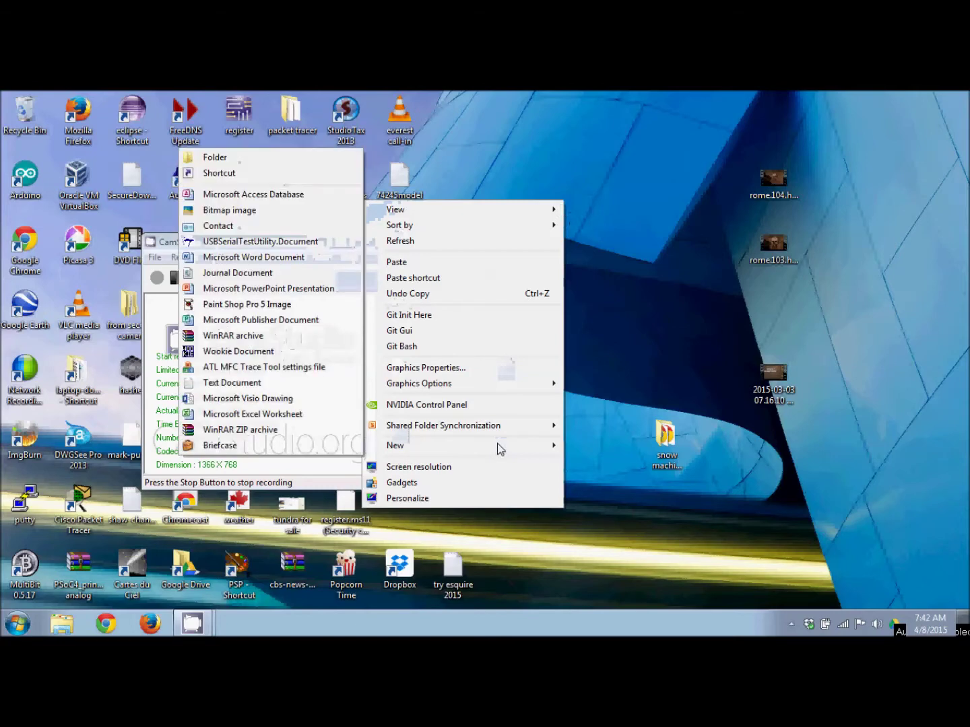
{"action": "left_click", "coordinate": [240, 158]}
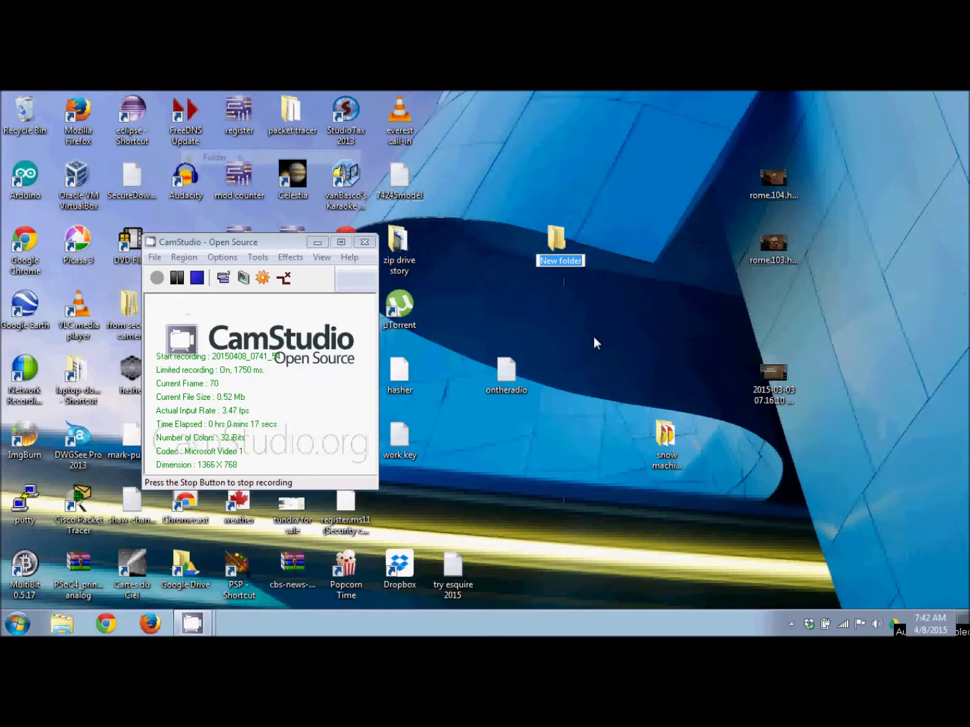
{"action": "type", "text": "lyrics"}
{"action": "key", "text": "Return"}
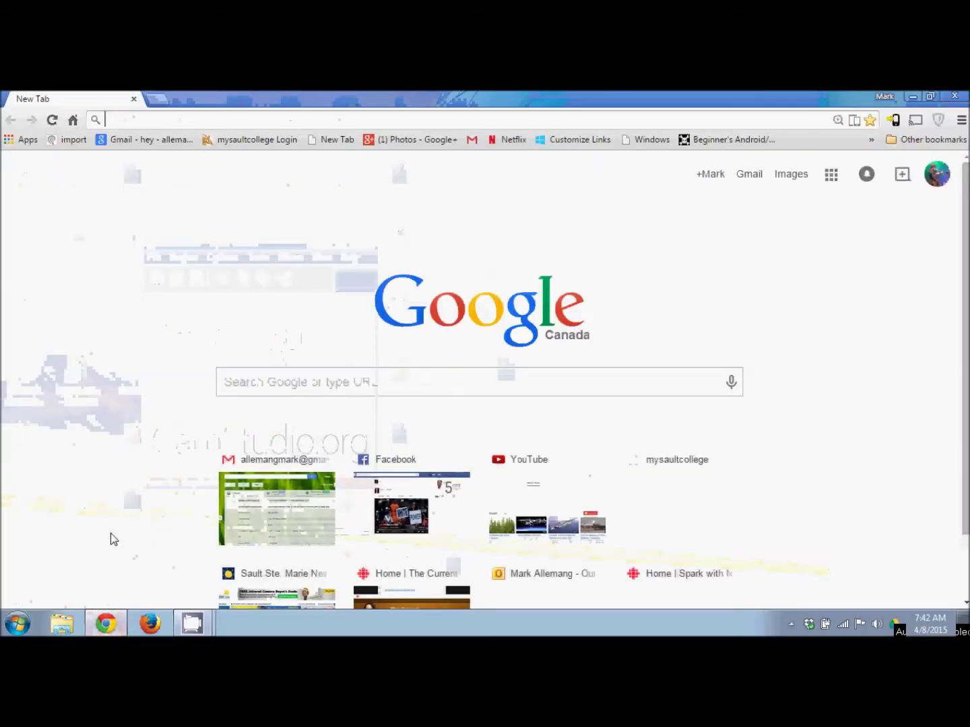
Step: Search Google for 'on the radio lyrics' using the address-bar suggestion
{"action": "type", "text": "on the "}
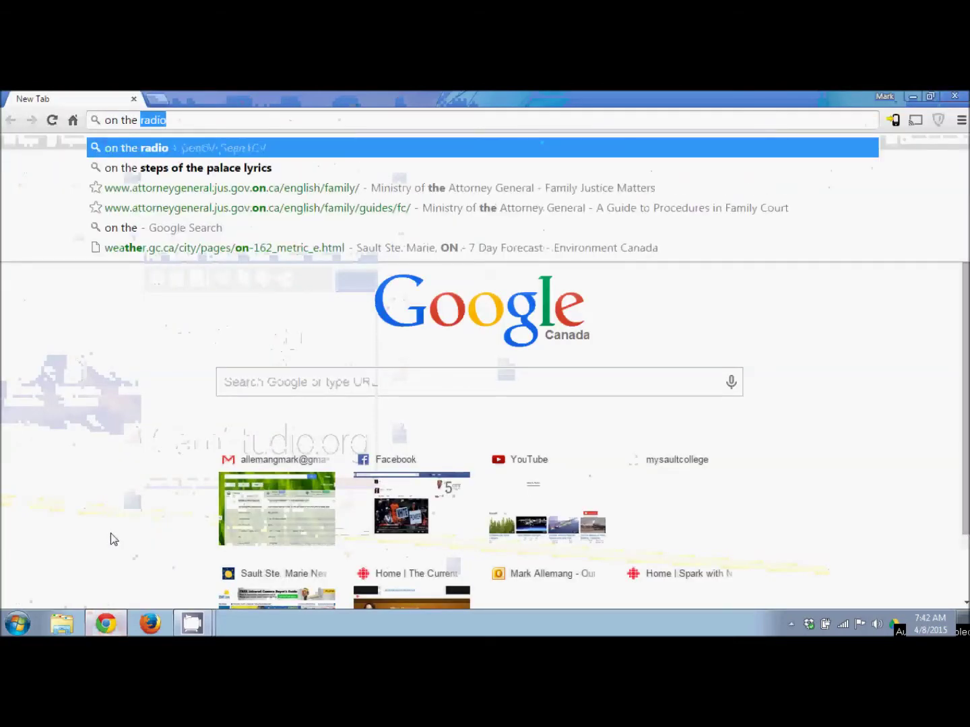
{"action": "type", "text": "radio"}
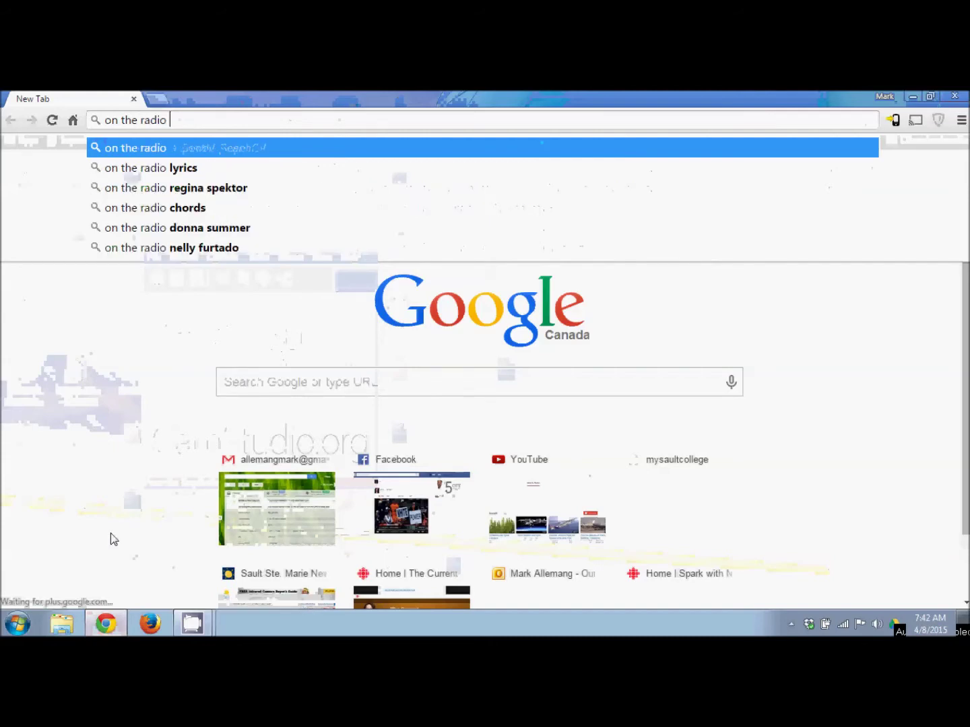
{"action": "key", "text": "Down"}
{"action": "key", "text": "Return"}
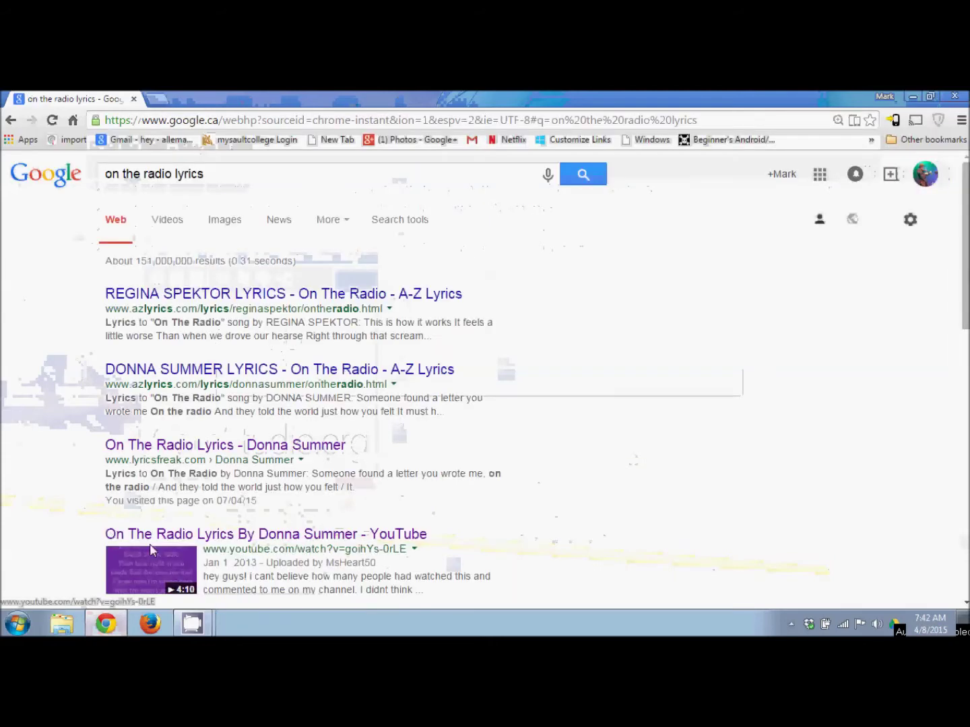
Step: Open the LyricsFreak page for Donna Summer's 'On The Radio' lyrics
{"action": "left_click", "coordinate": [220, 446]}
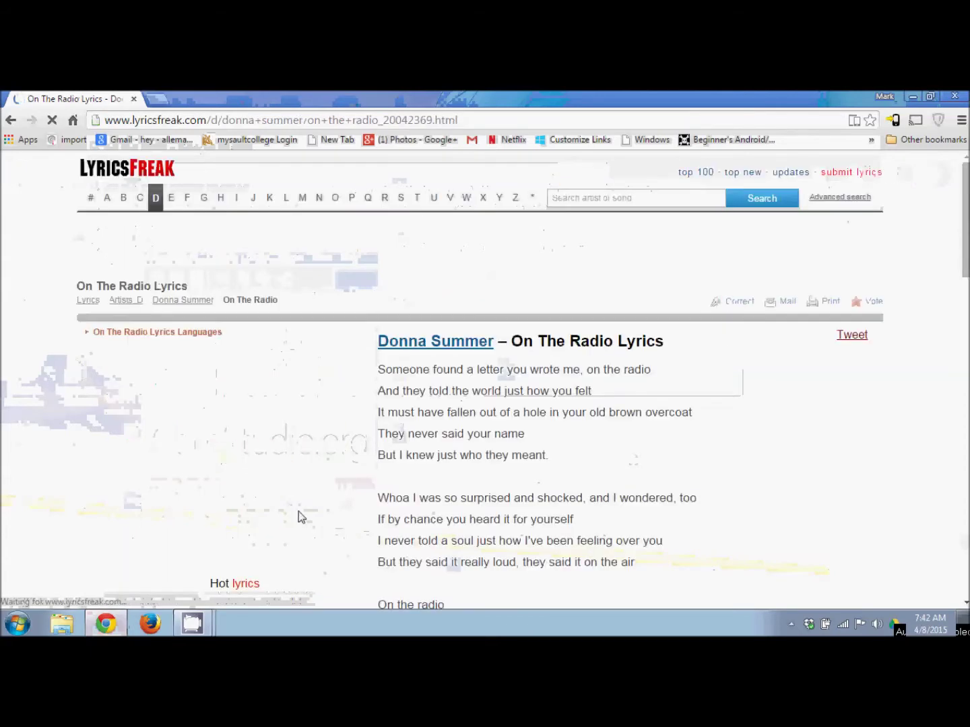
{"action": "scroll", "coordinate": [502, 453], "scroll_direction": "down", "scroll_amount": 3}
{"action": "scroll", "coordinate": [502, 453], "scroll_direction": "down", "scroll_amount": 3}
{"action": "scroll", "coordinate": [480, 452], "scroll_direction": "up", "scroll_amount": 2}
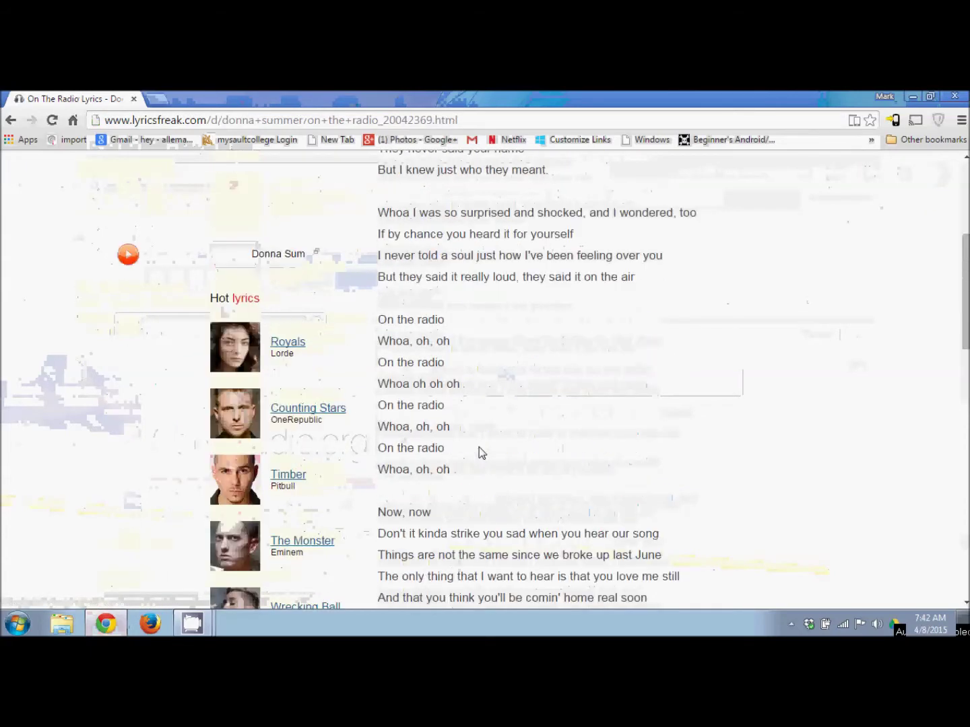
{"action": "scroll", "coordinate": [478, 452], "scroll_direction": "up", "scroll_amount": 3}
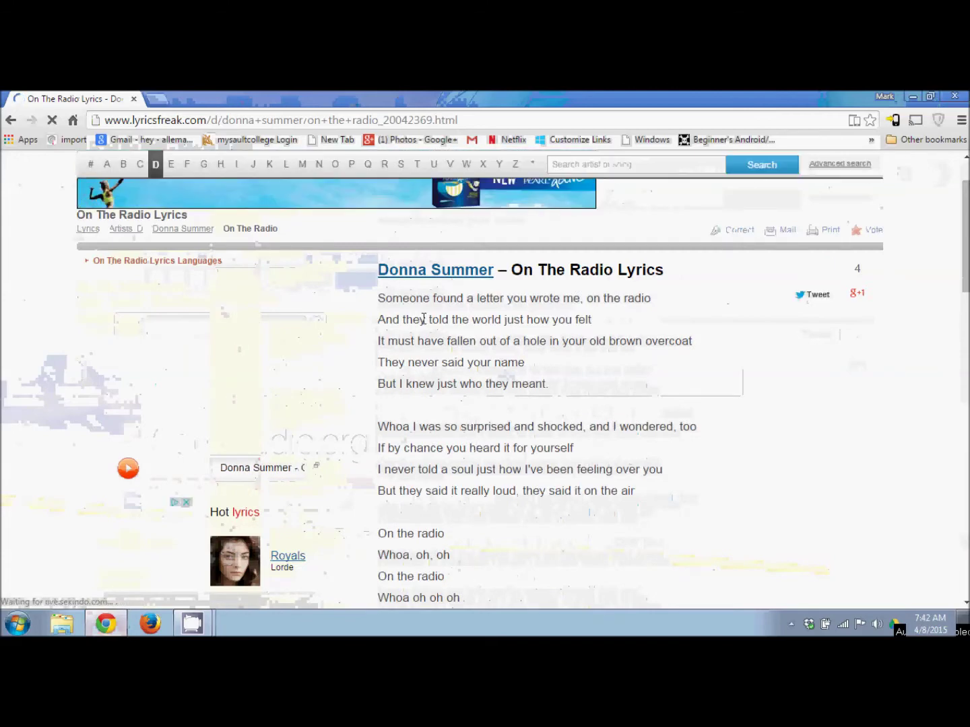
Step: Select the full song lyrics on the page and copy them
{"action": "left_click_drag", "start_coordinate": [380, 292], "coordinate": [552, 498]}
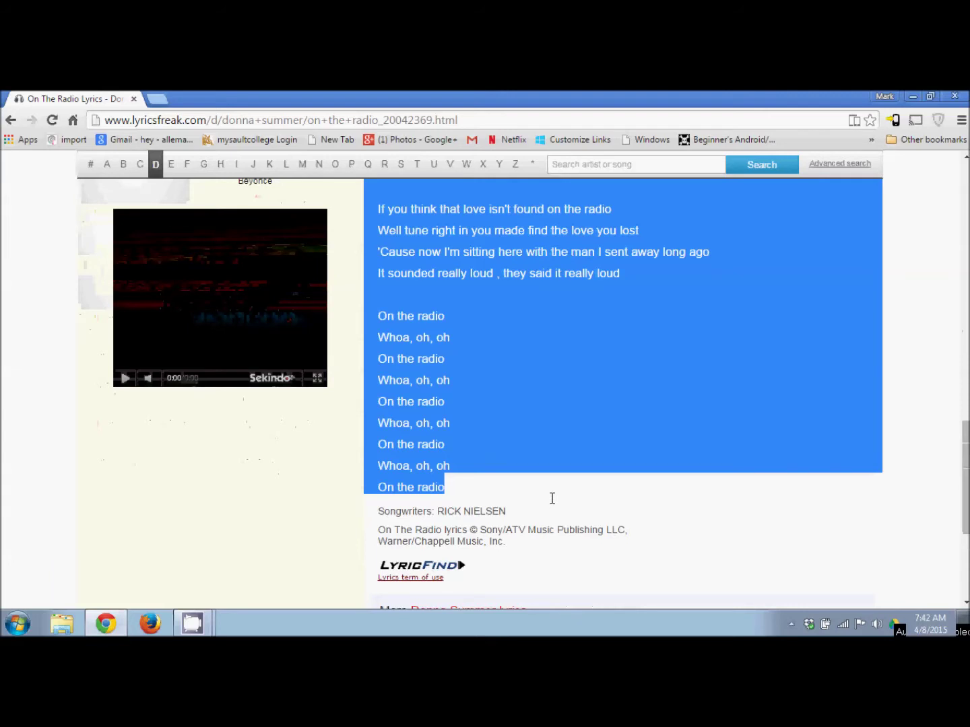
{"action": "right_click", "coordinate": [520, 391]}
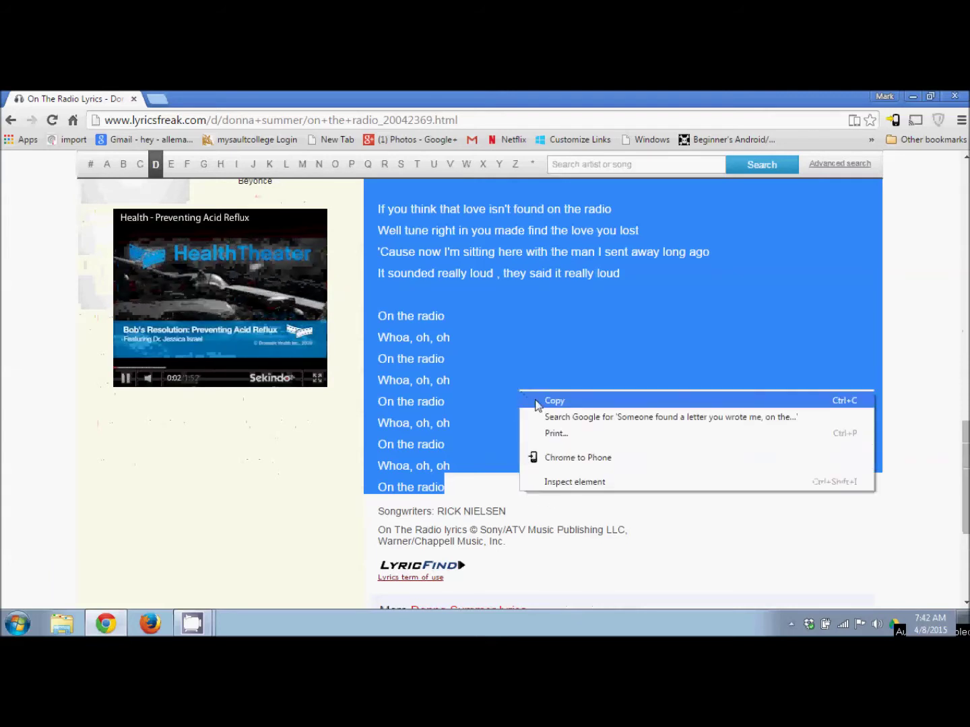
{"action": "left_click", "coordinate": [546, 401]}
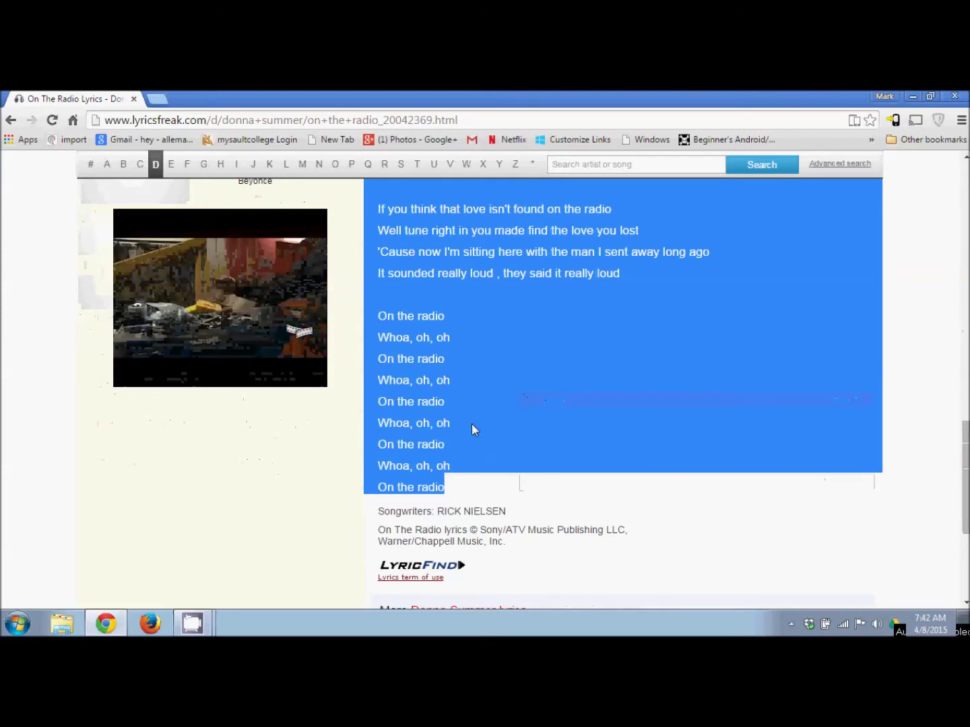
Step: Launch Notepad from the Start menu search with a blank document
{"action": "left_click", "coordinate": [15, 626]}
{"action": "type", "text": "not"}
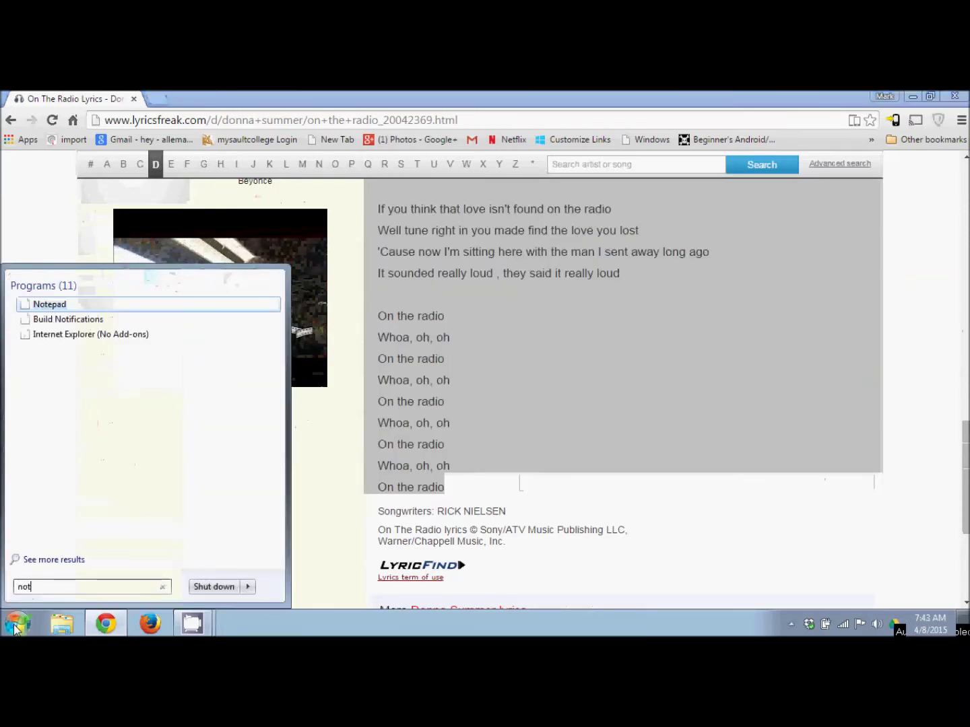
{"action": "type", "text": "e"}
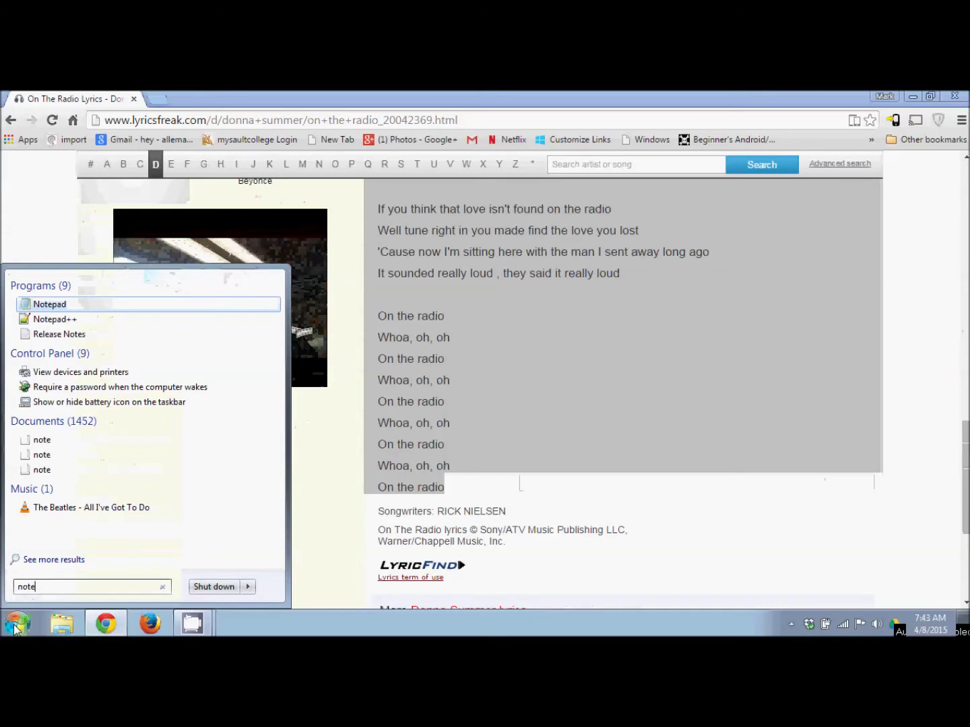
{"action": "left_click", "coordinate": [27, 308]}
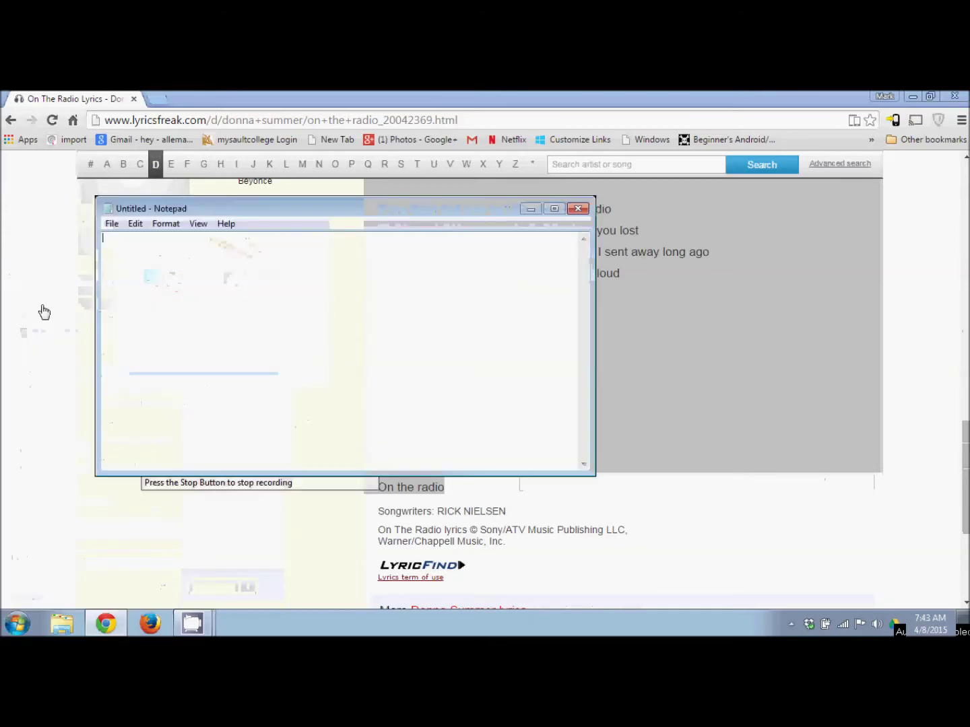
Step: Paste the copied lyrics and insert an empty first line above the verse
{"action": "right_click", "coordinate": [341, 314]}
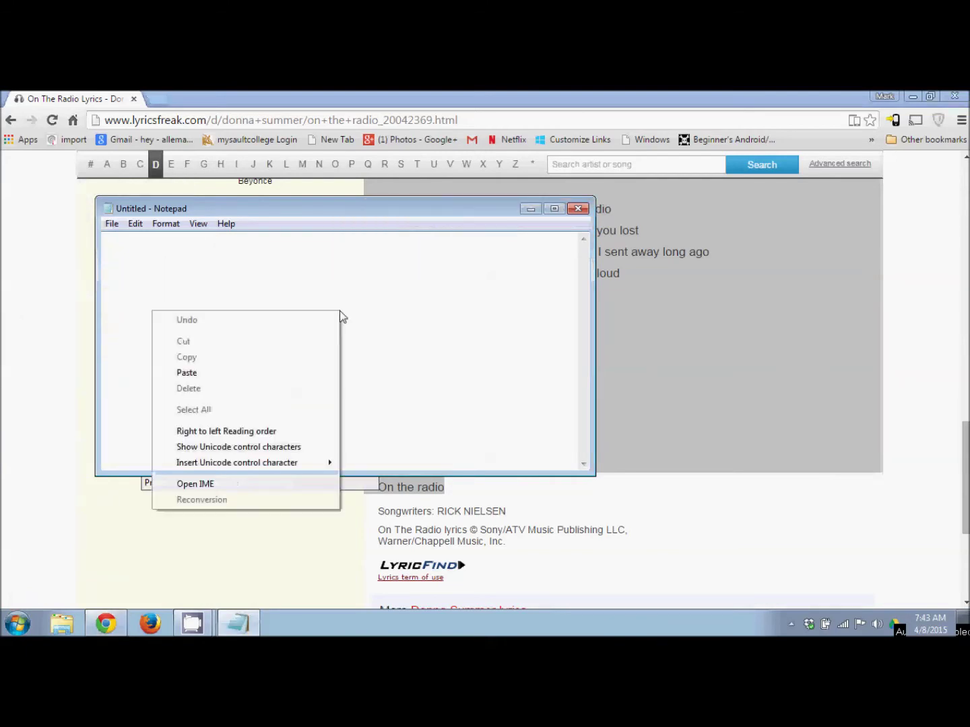
{"action": "left_click", "coordinate": [294, 373]}
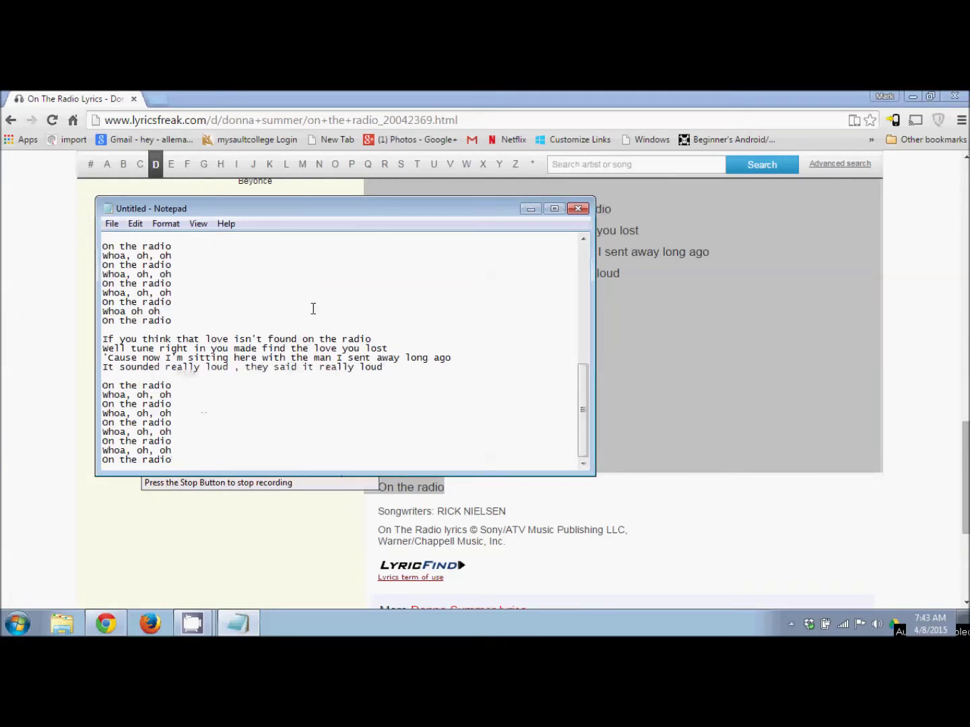
{"action": "scroll", "coordinate": [313, 309], "scroll_direction": "up", "scroll_amount": 10}
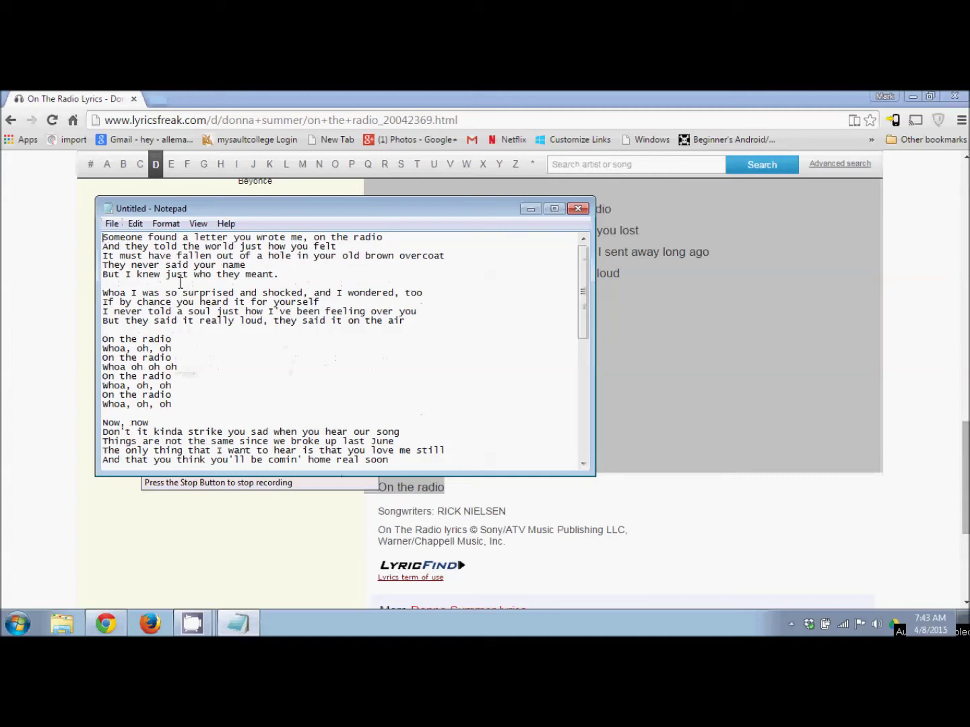
{"action": "key", "text": "Return"}
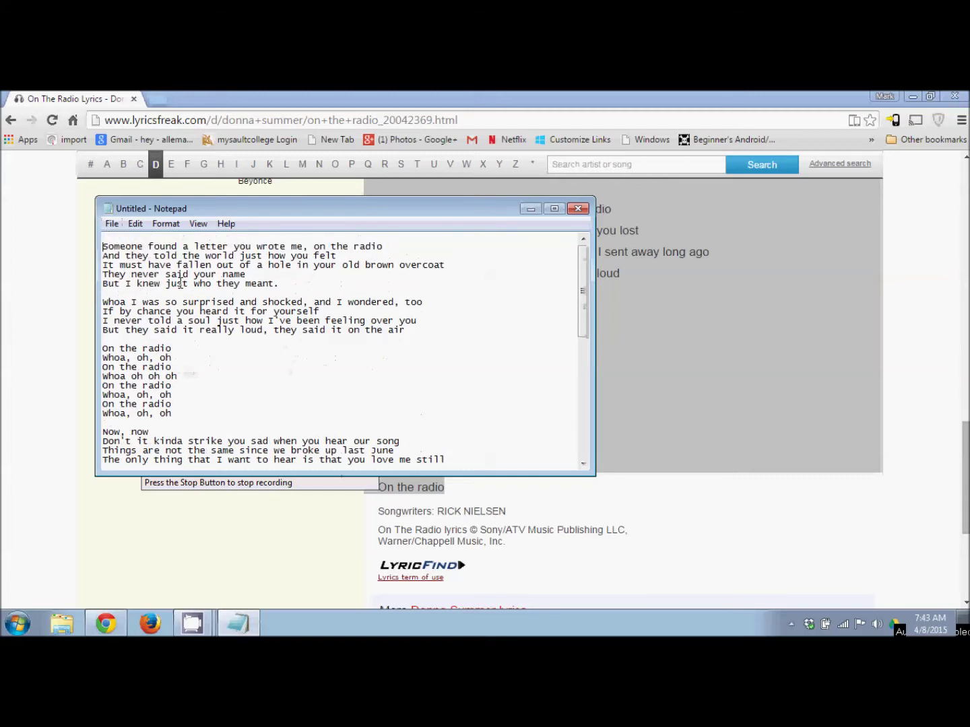
{"action": "key", "text": "Up"}
Step: Show the desktop and open the ontheradio file in Notepad
{"action": "right_click", "coordinate": [361, 629]}
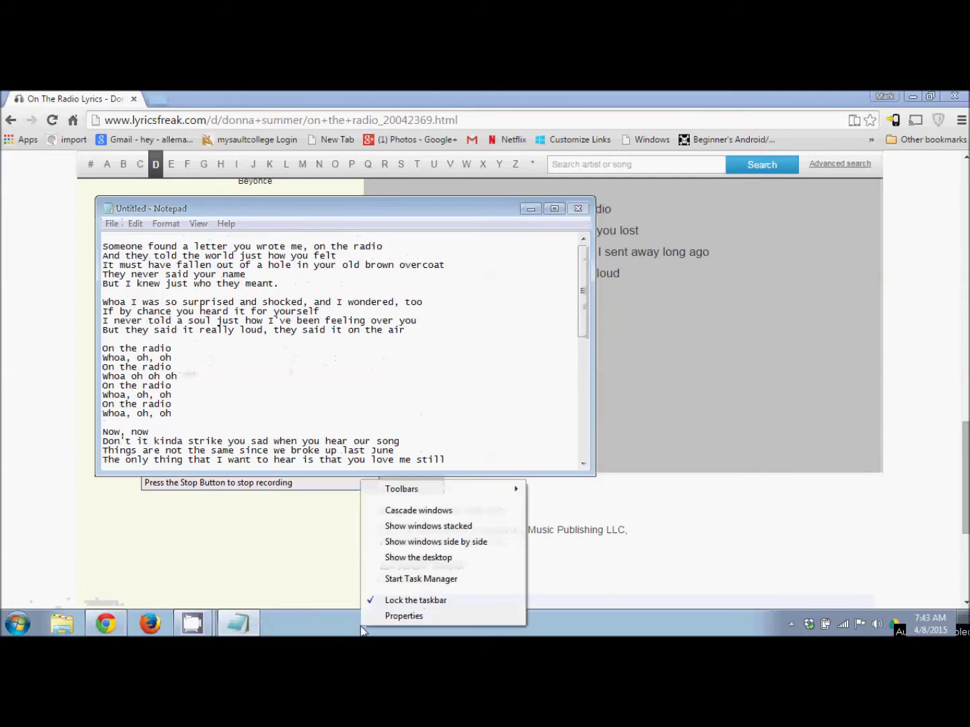
{"action": "left_click", "coordinate": [412, 559]}
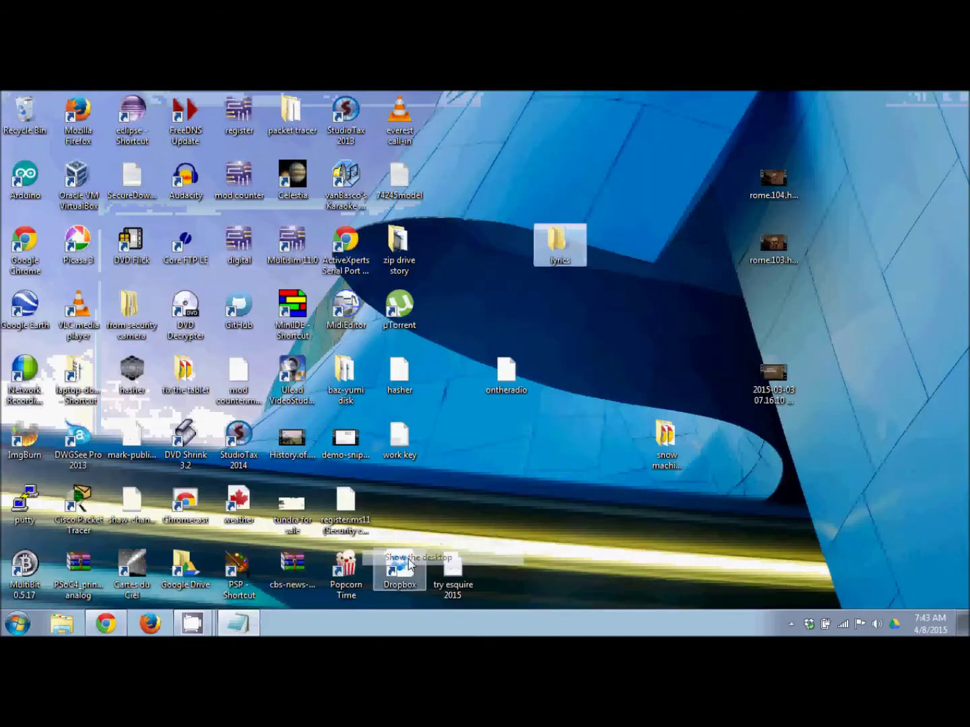
{"action": "double_click", "coordinate": [506, 374]}
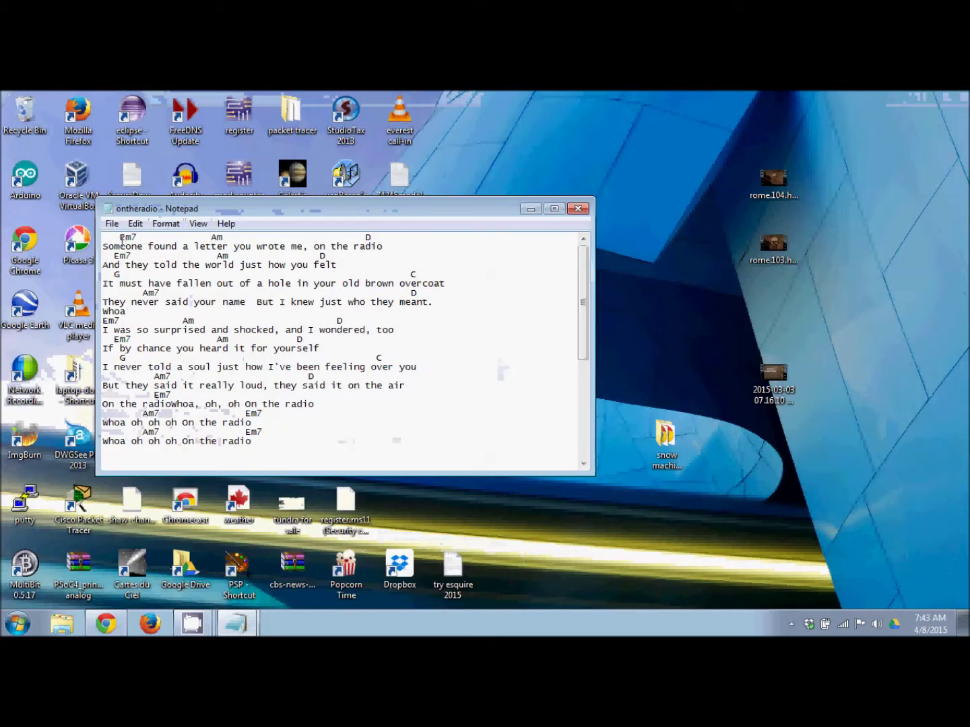
Step: Adjust the first chord line's spacing and select the 'Em7 Am D' chords
{"action": "left_click", "coordinate": [122, 239]}
{"action": "key", "text": "Delete"}
{"action": "key", "text": "Delete"}
{"action": "key", "text": "Delete"}
{"action": "key", "text": "Delete"}
{"action": "key", "text": "Delete"}
{"action": "key", "text": "Delete"}
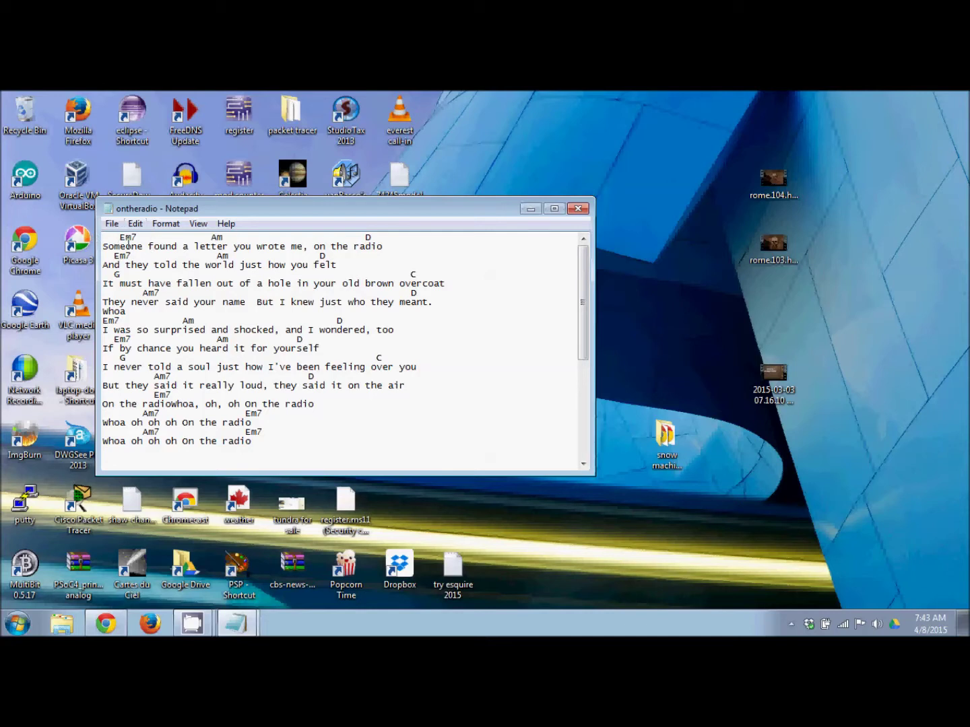
{"action": "left_click_drag", "start_coordinate": [114, 240], "coordinate": [376, 249]}
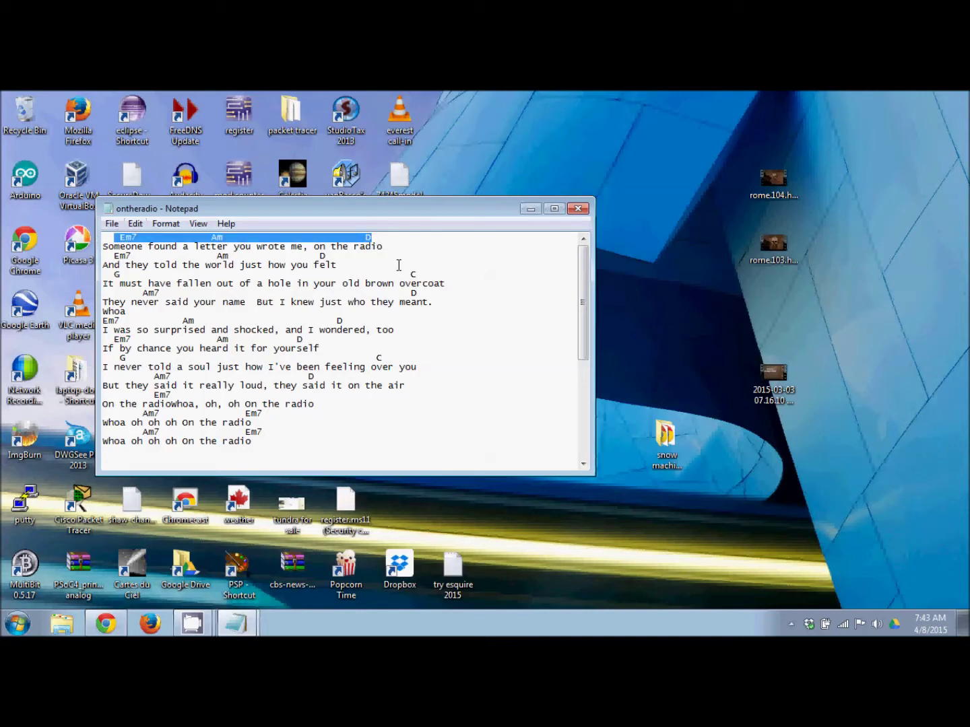
Step: In the untitled copy, add the Em7 Am D chord line, correcting d to D
{"action": "mouse_move", "coordinate": [239, 631]}
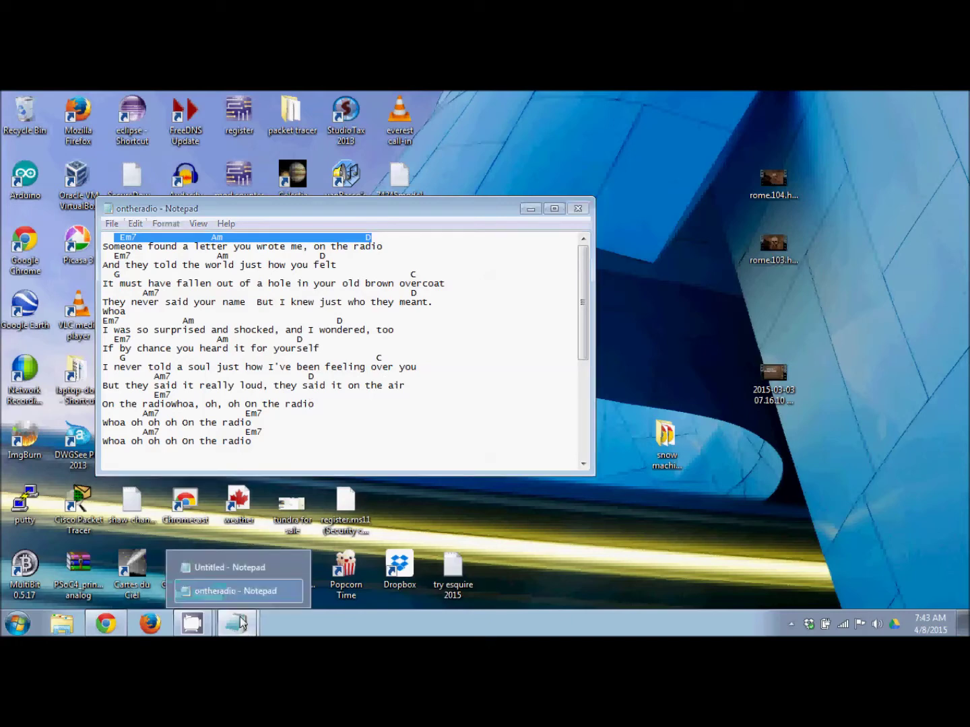
{"action": "left_click", "coordinate": [229, 567]}
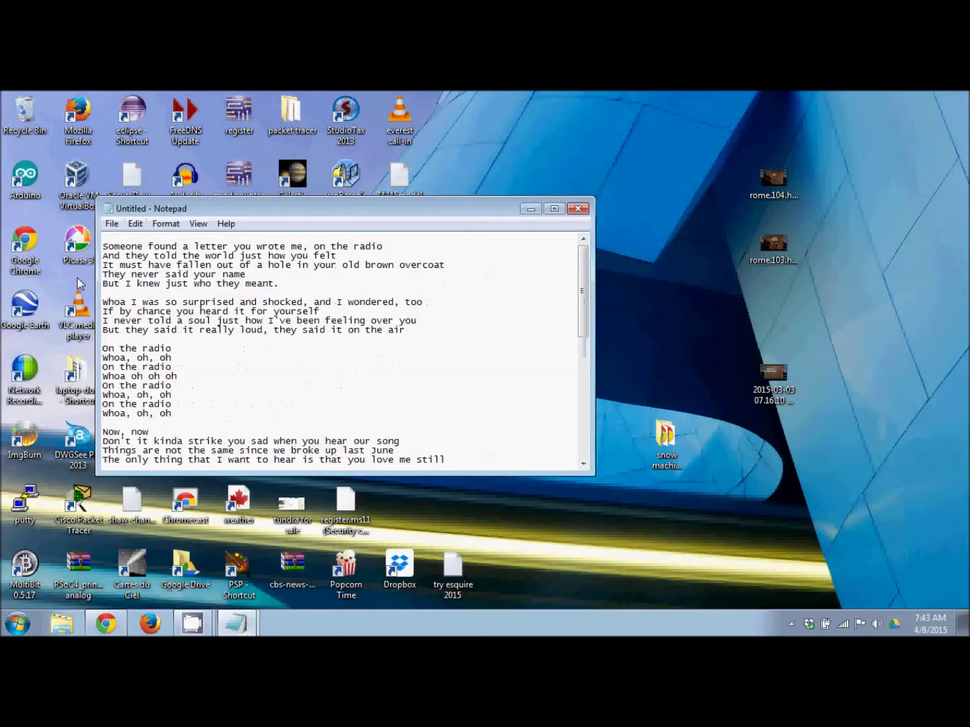
{"action": "type", "text": "Em"}
{"action": "key", "text": "BackSpace"}
{"action": "type", "text": "D"}
Step: Insert blank lines between the first verse's lyric lines for chords
{"action": "key", "text": "Return"}
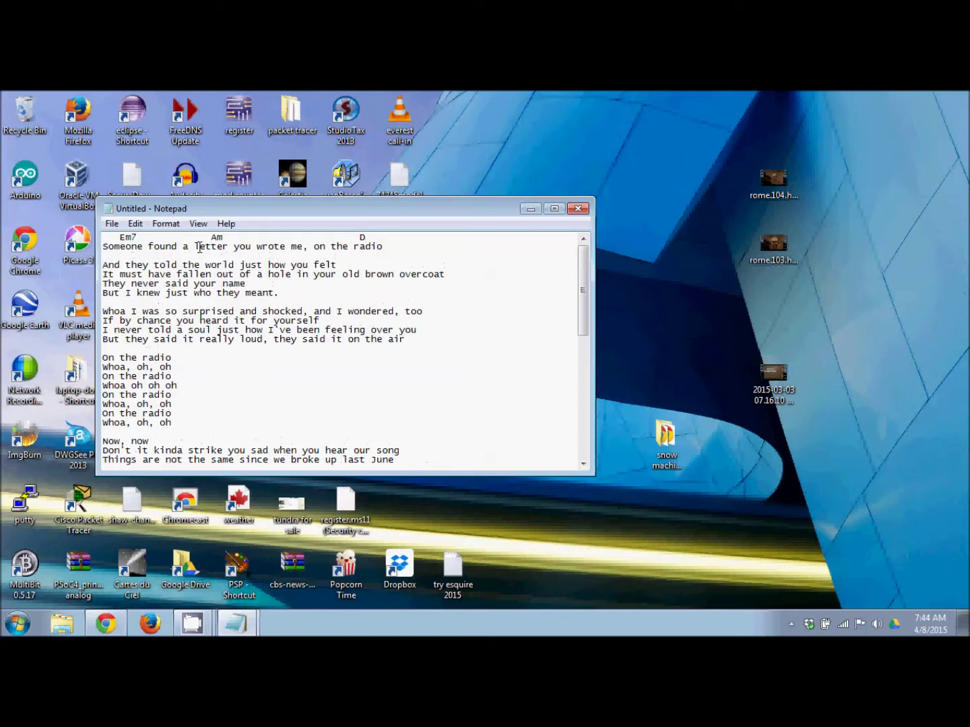
{"action": "key", "text": "Return"}
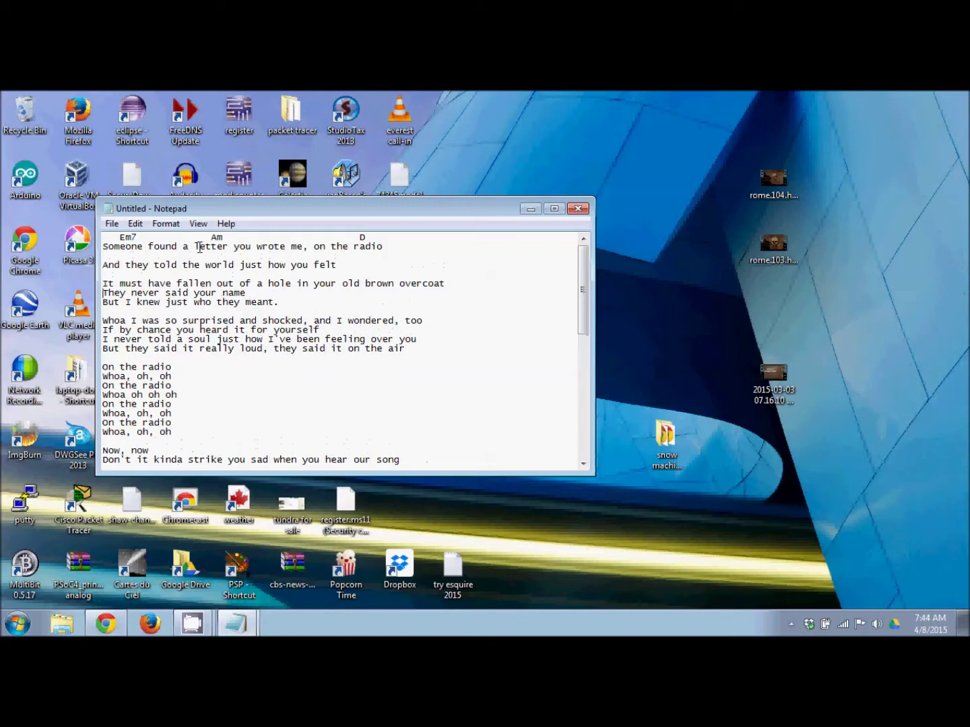
{"action": "key", "text": "Return"}
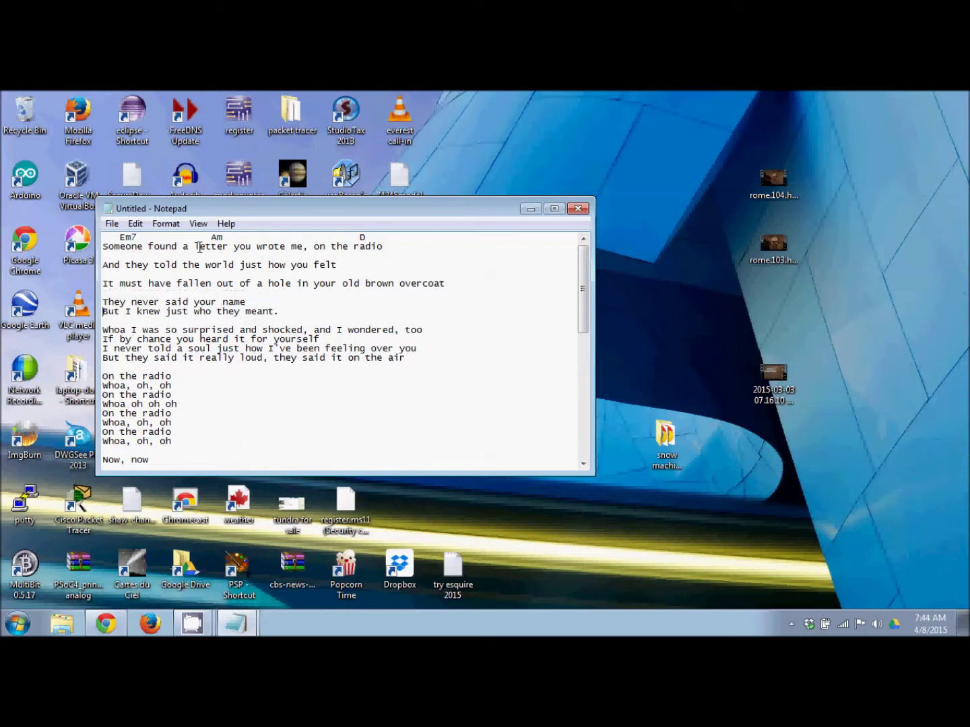
{"action": "key", "text": "Return"}
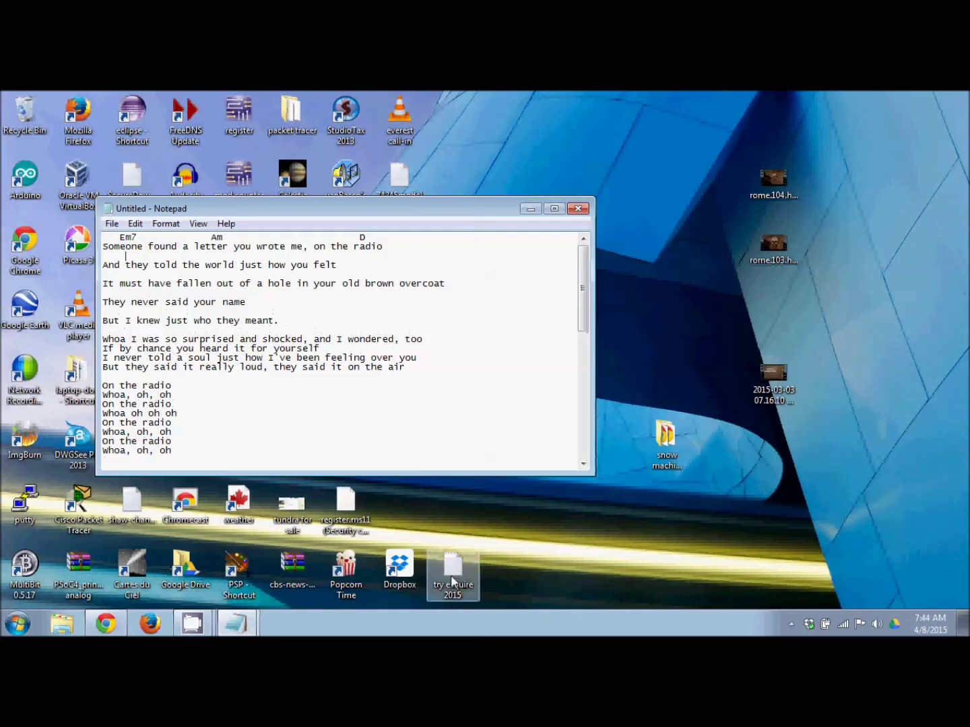
Step: Bring the ontheradio Notepad window to the front and clear its selection
{"action": "left_click", "coordinate": [236, 625]}
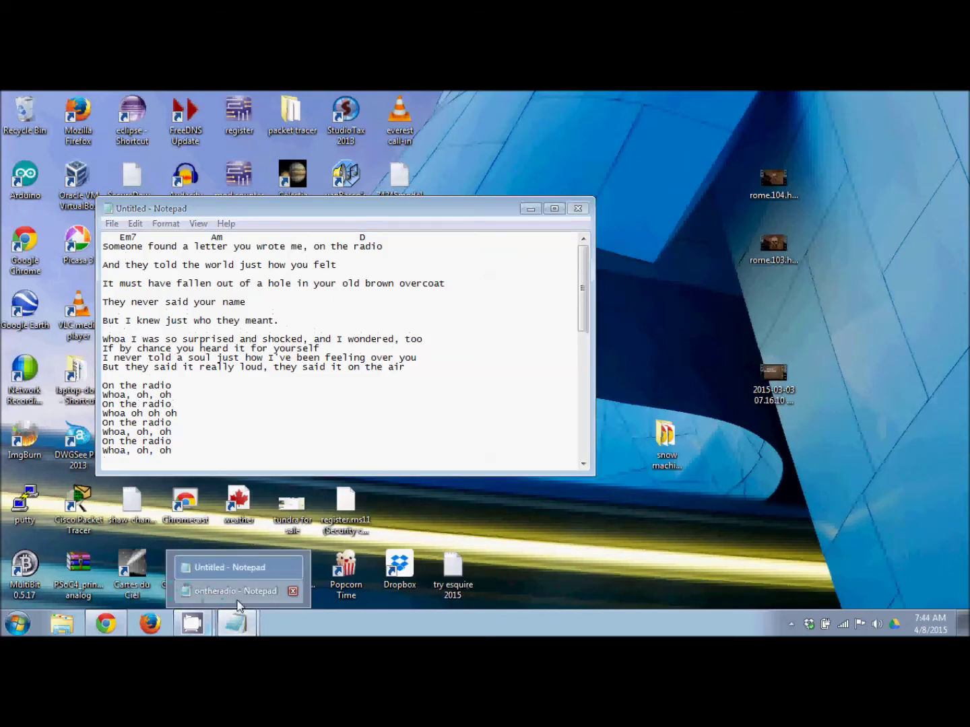
{"action": "left_click", "coordinate": [236, 591]}
{"action": "left_click", "coordinate": [207, 293]}
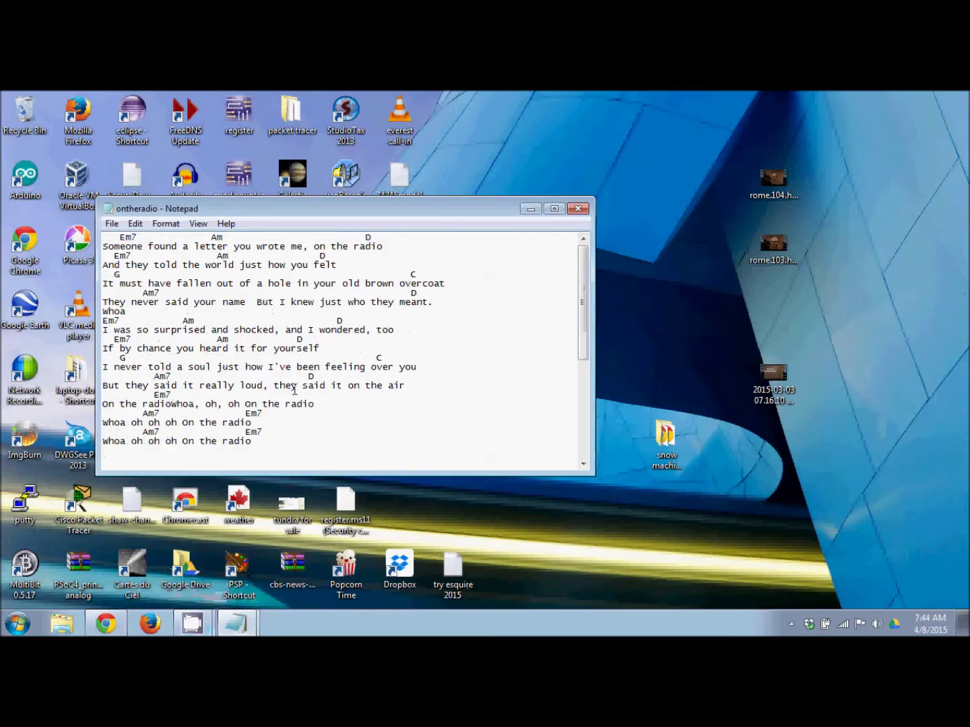
Step: Browse Save As locations, Documents then Desktop, and cancel without saving
{"action": "left_click", "coordinate": [112, 224]}
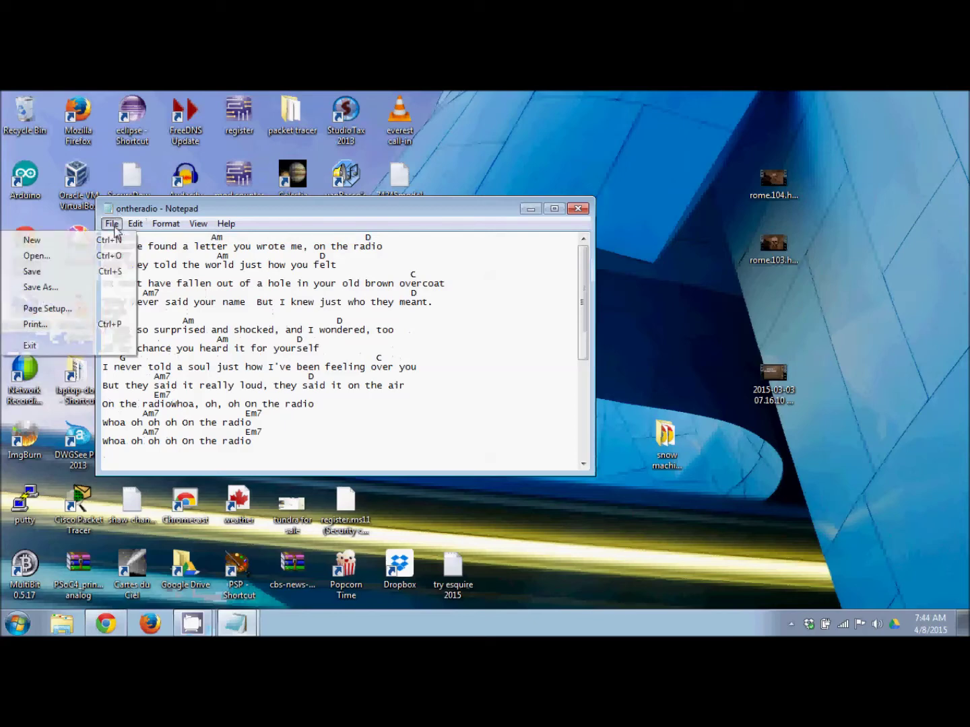
{"action": "left_click", "coordinate": [53, 291]}
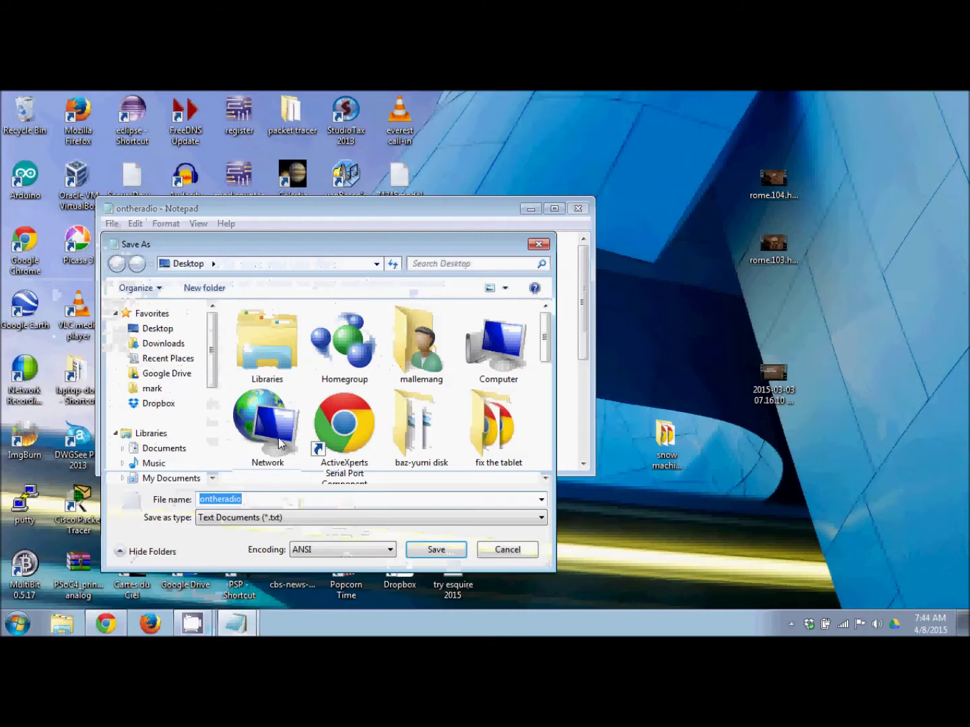
{"action": "left_click", "coordinate": [253, 499]}
{"action": "double_click", "coordinate": [252, 499]}
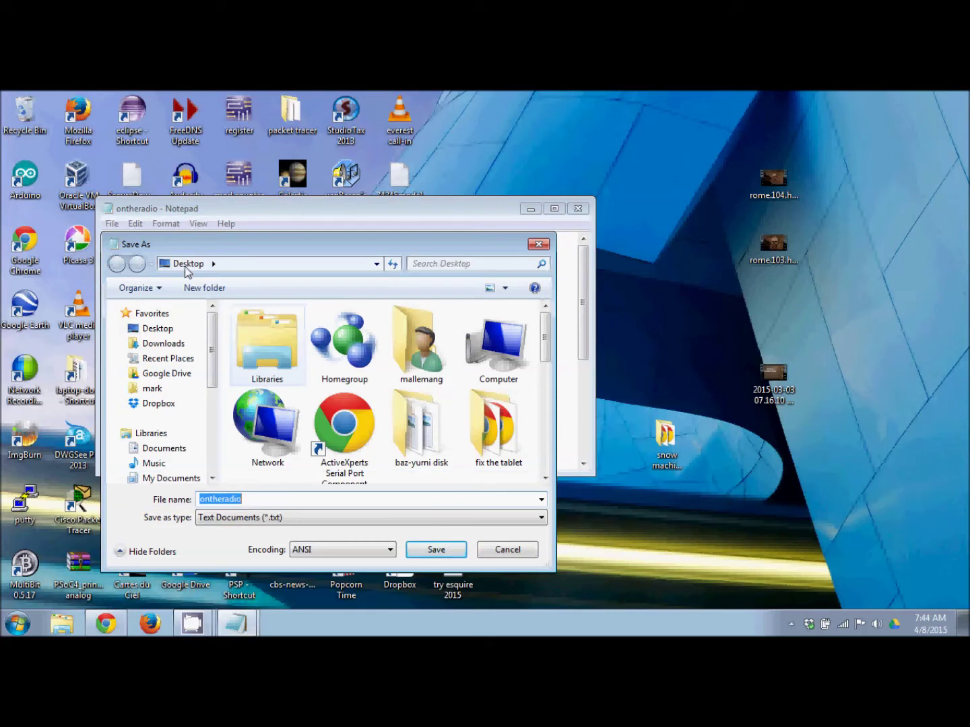
{"action": "left_click", "coordinate": [357, 269]}
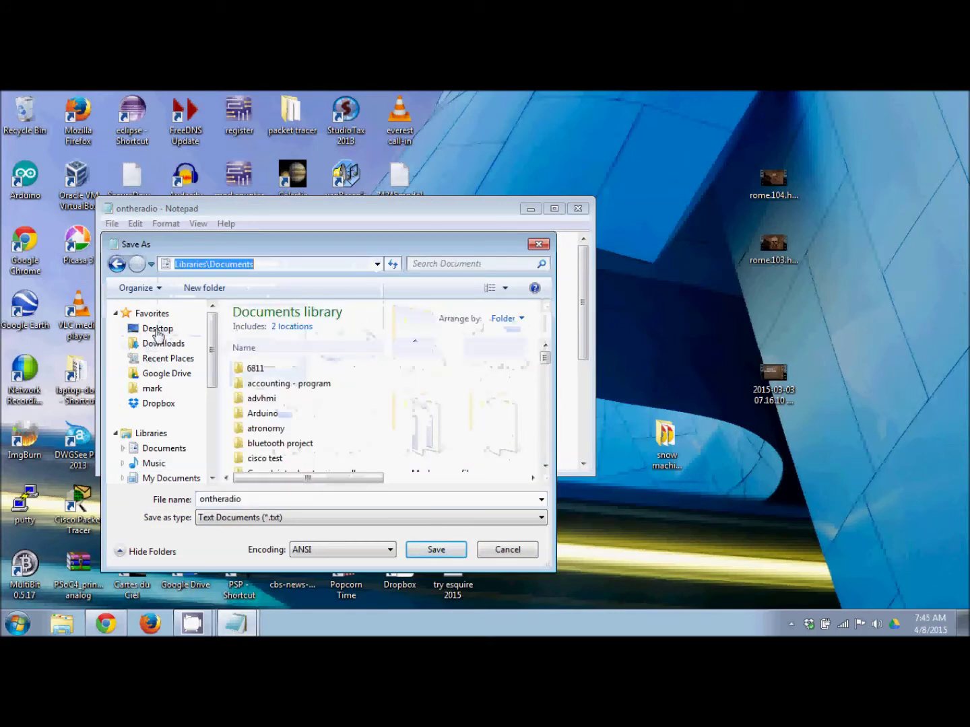
{"action": "left_click", "coordinate": [157, 330]}
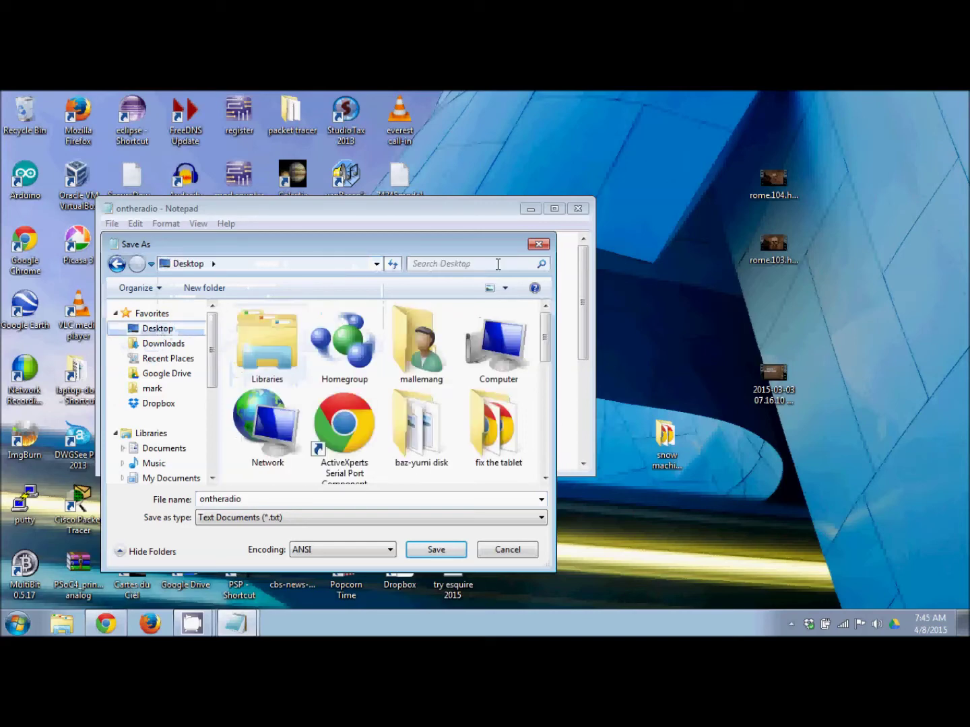
{"action": "left_click", "coordinate": [538, 244]}
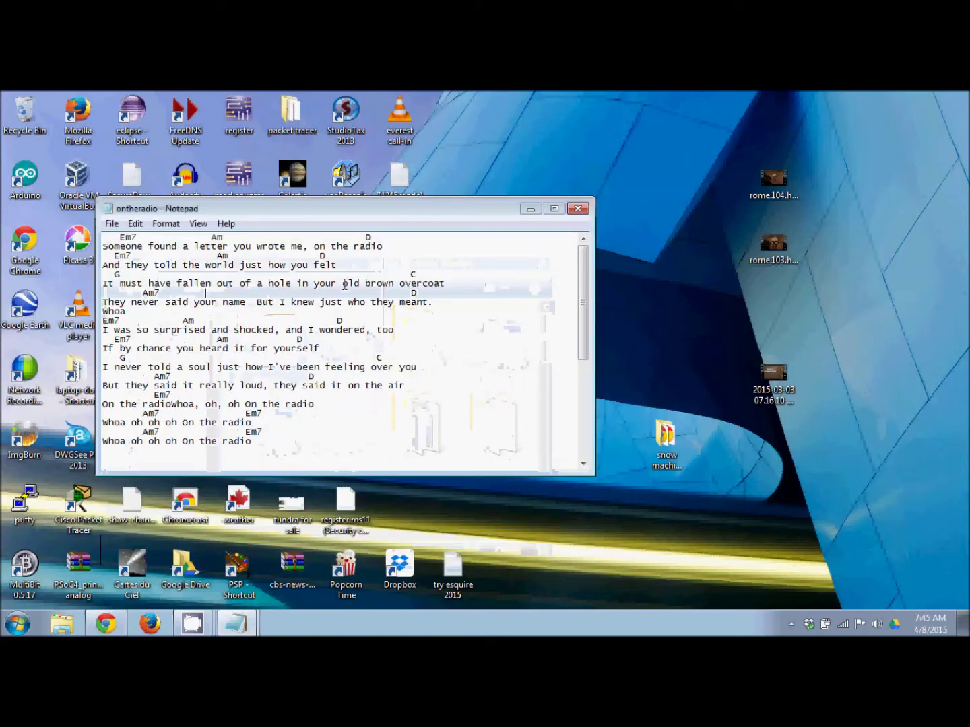
Step: Reopen Save As for ontheradio and browse to the Desktop location
{"action": "left_click", "coordinate": [112, 224]}
{"action": "left_click", "coordinate": [87, 288]}
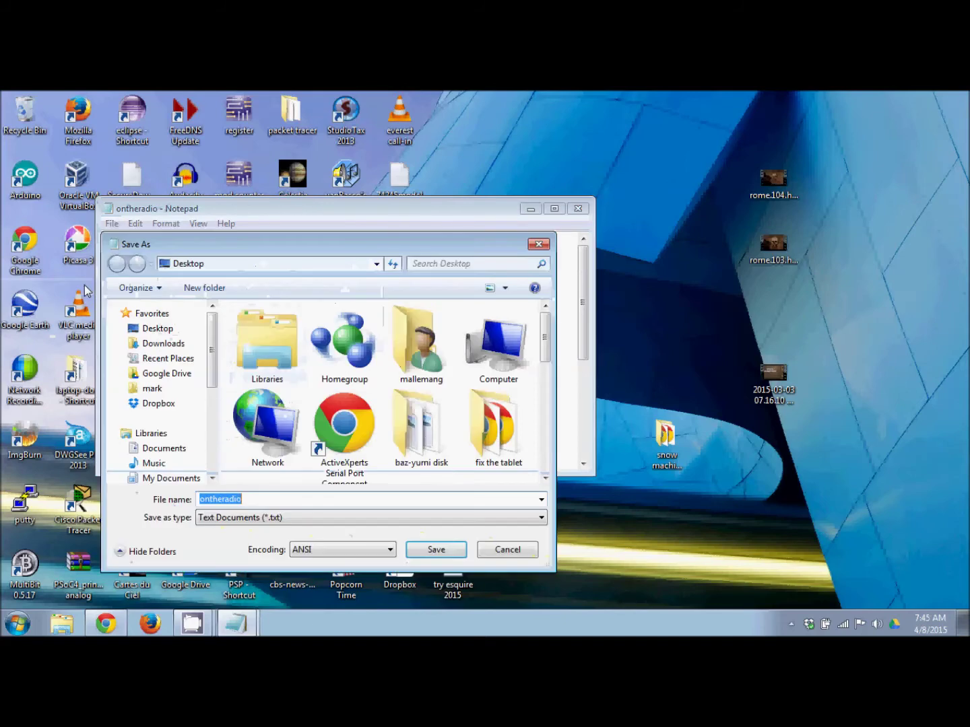
{"action": "left_click", "coordinate": [165, 331]}
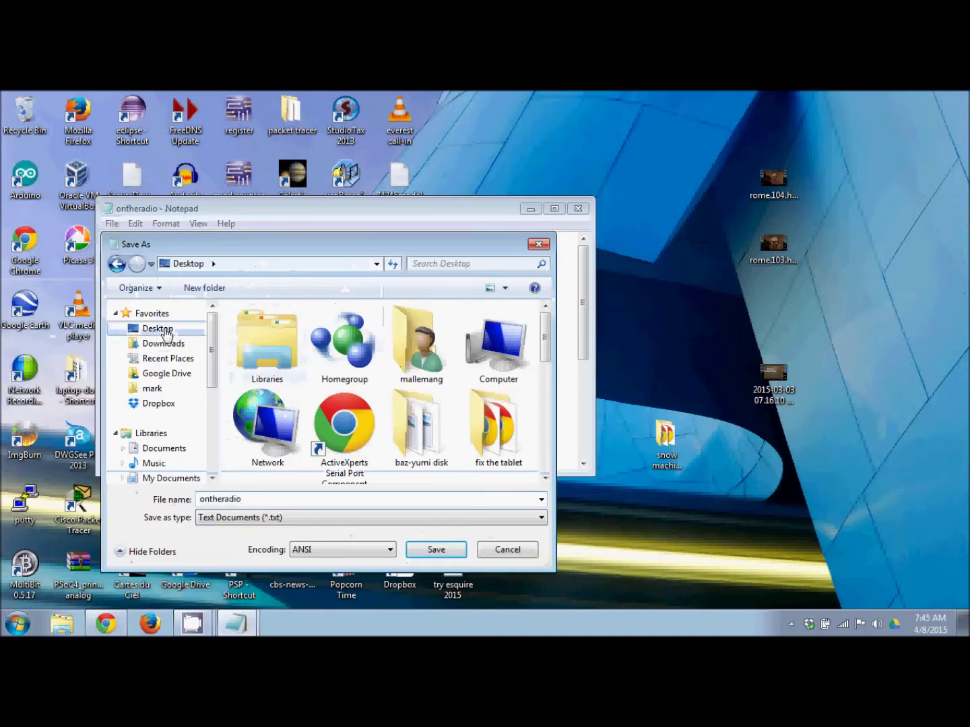
{"action": "left_click", "coordinate": [335, 340]}
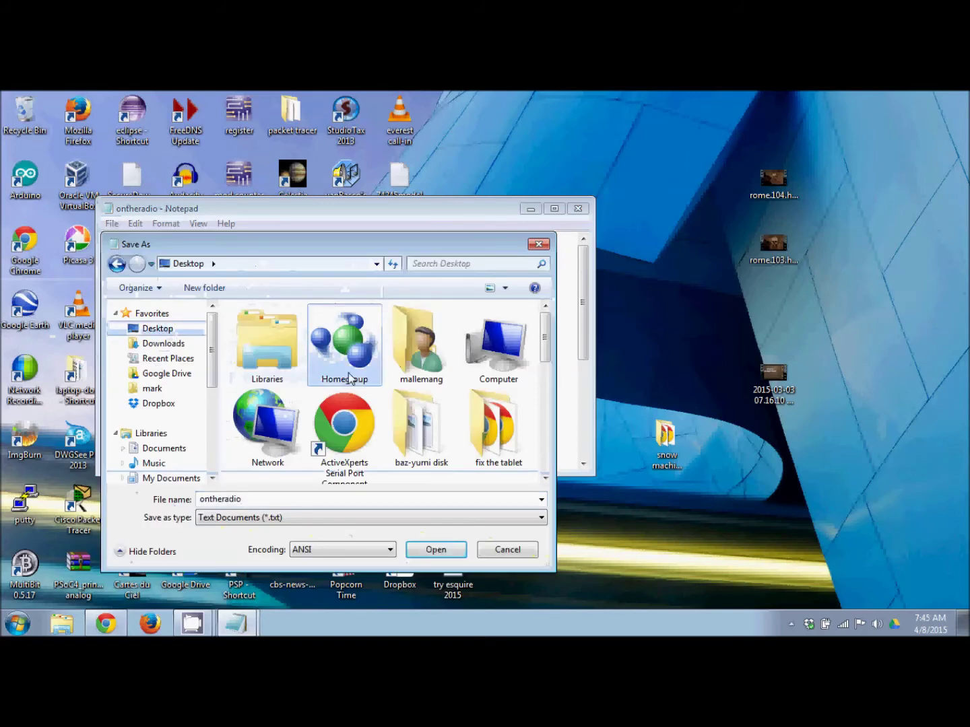
{"action": "scroll", "coordinate": [364, 398], "scroll_direction": "down", "scroll_amount": 2}
{"action": "scroll", "coordinate": [373, 408], "scroll_direction": "down", "scroll_amount": 2}
{"action": "scroll", "coordinate": [369, 403], "scroll_direction": "up", "scroll_amount": 4}
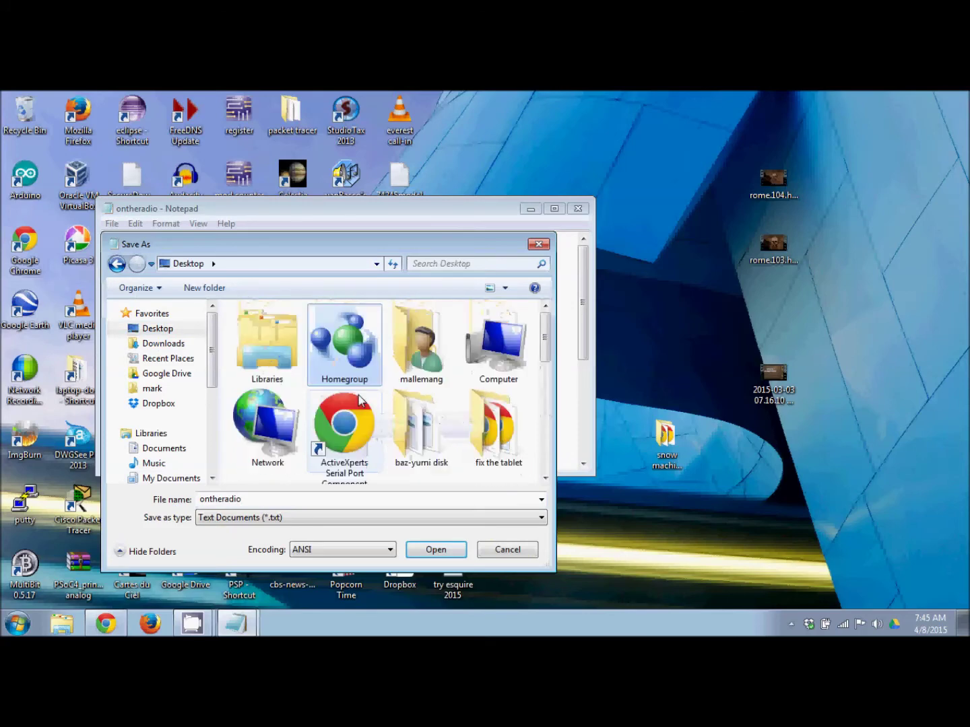
{"action": "scroll", "coordinate": [361, 400], "scroll_direction": "down", "scroll_amount": 4}
{"action": "scroll", "coordinate": [361, 400], "scroll_direction": "down", "scroll_amount": 2}
{"action": "scroll", "coordinate": [358, 374], "scroll_direction": "up", "scroll_amount": 2}
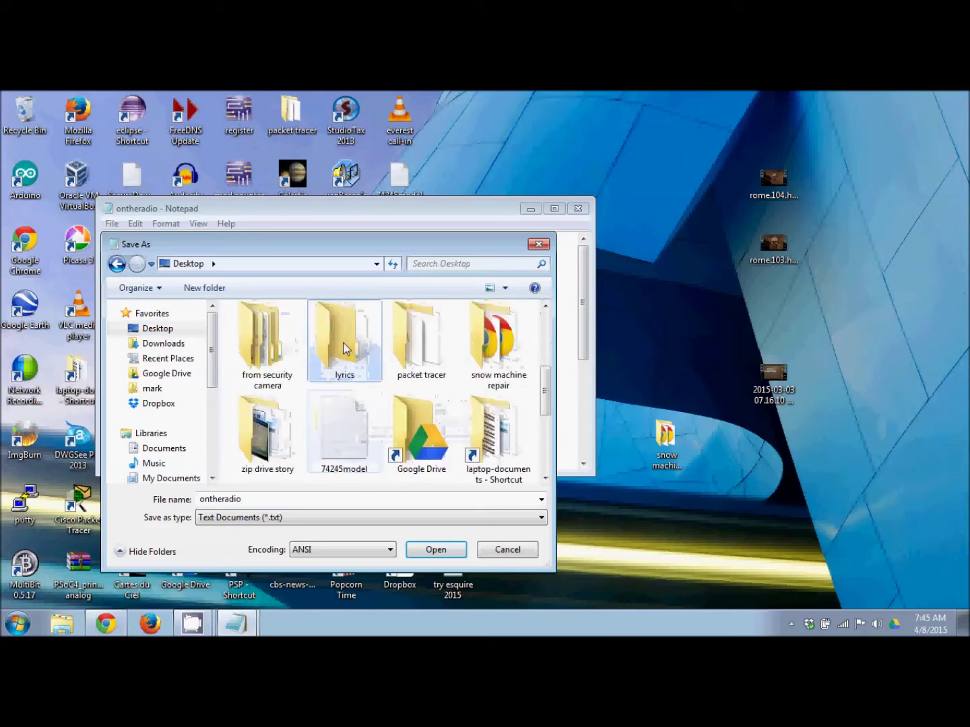
Step: Save ontheradio as a text document inside the lyrics folder
{"action": "double_click", "coordinate": [344, 349]}
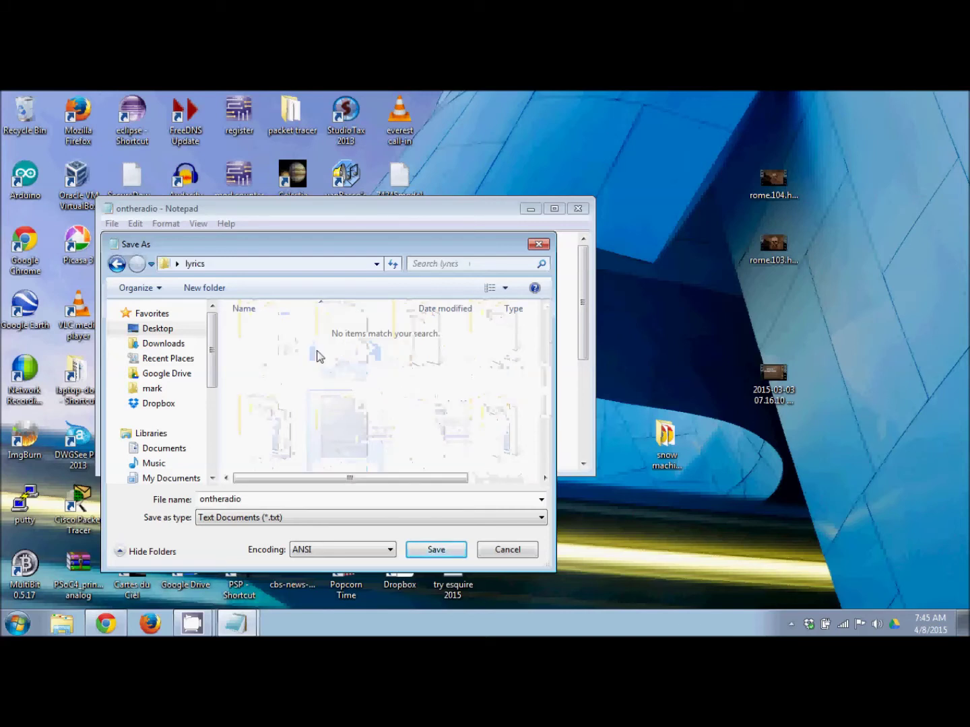
{"action": "double_click", "coordinate": [266, 499]}
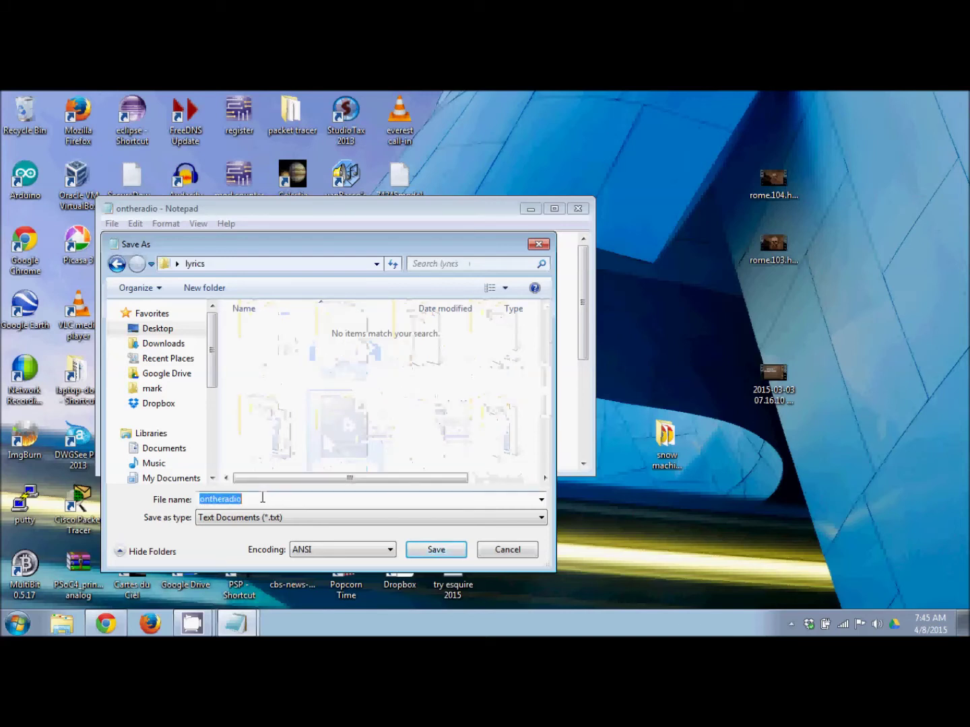
{"action": "left_click", "coordinate": [436, 550]}
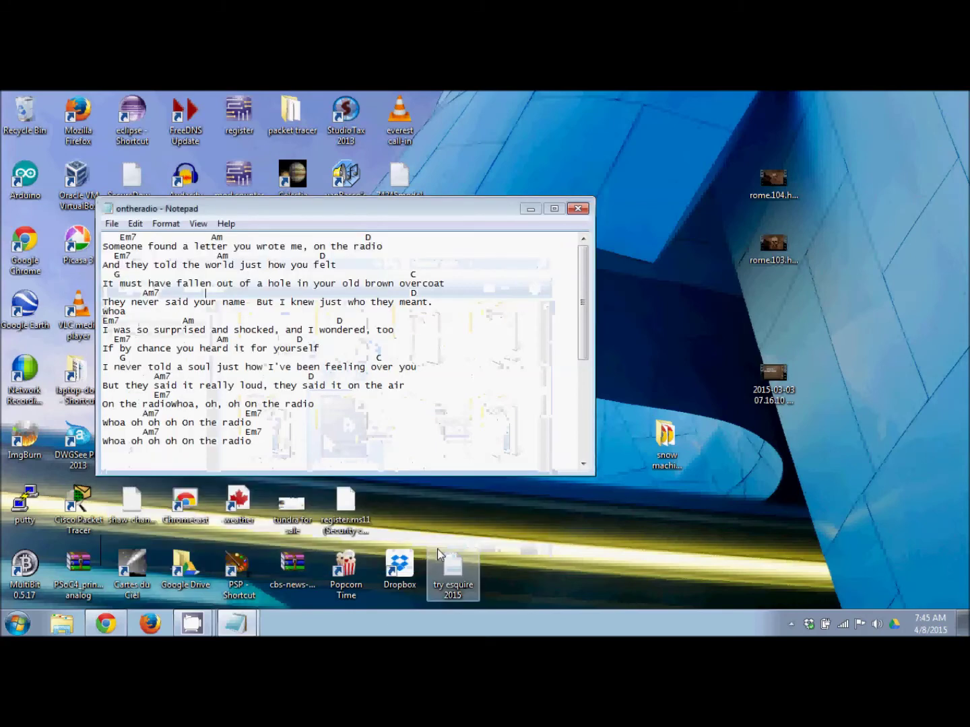
Step: Close both Notepad windows, discarding the untitled copy, then open ontheradio from the lyrics folder
{"action": "left_click", "coordinate": [578, 209]}
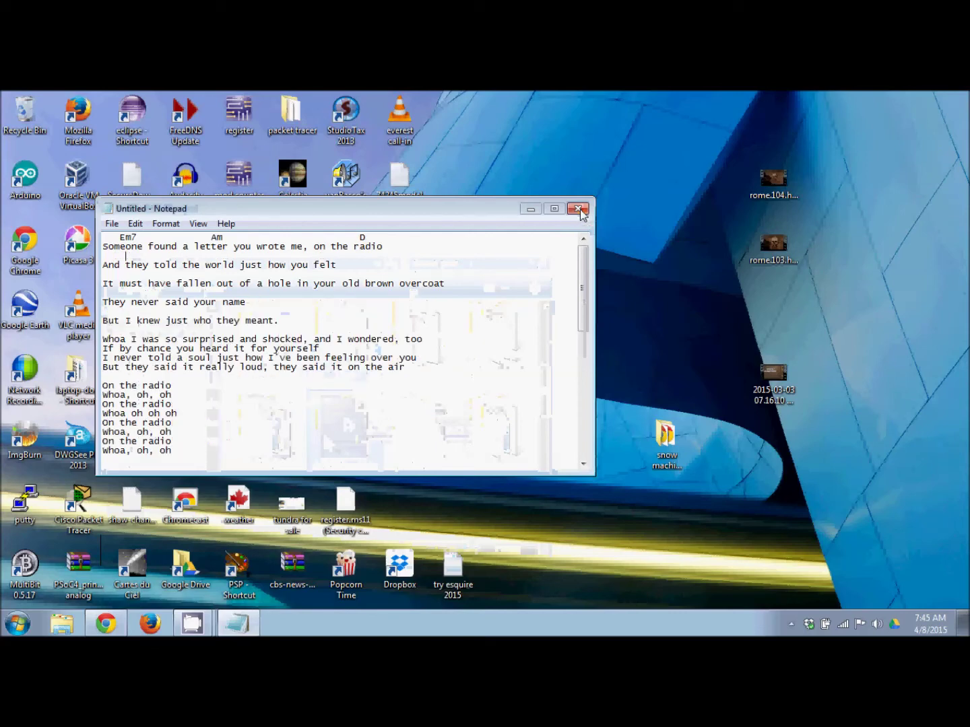
{"action": "left_click", "coordinate": [578, 209]}
{"action": "left_click", "coordinate": [510, 358]}
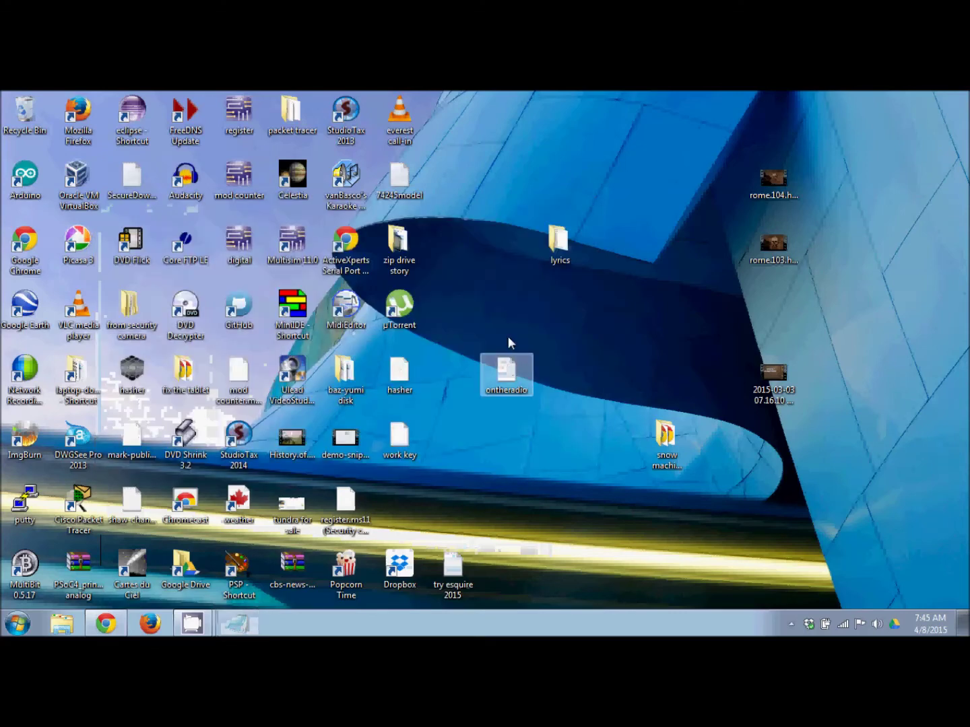
{"action": "double_click", "coordinate": [560, 246]}
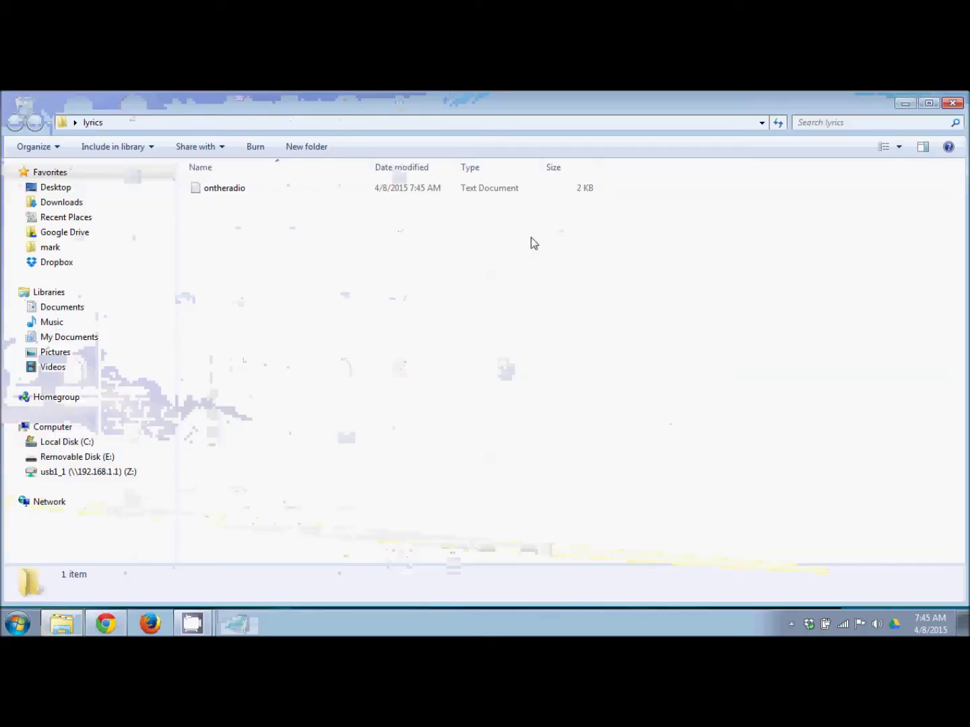
{"action": "double_click", "coordinate": [224, 188]}
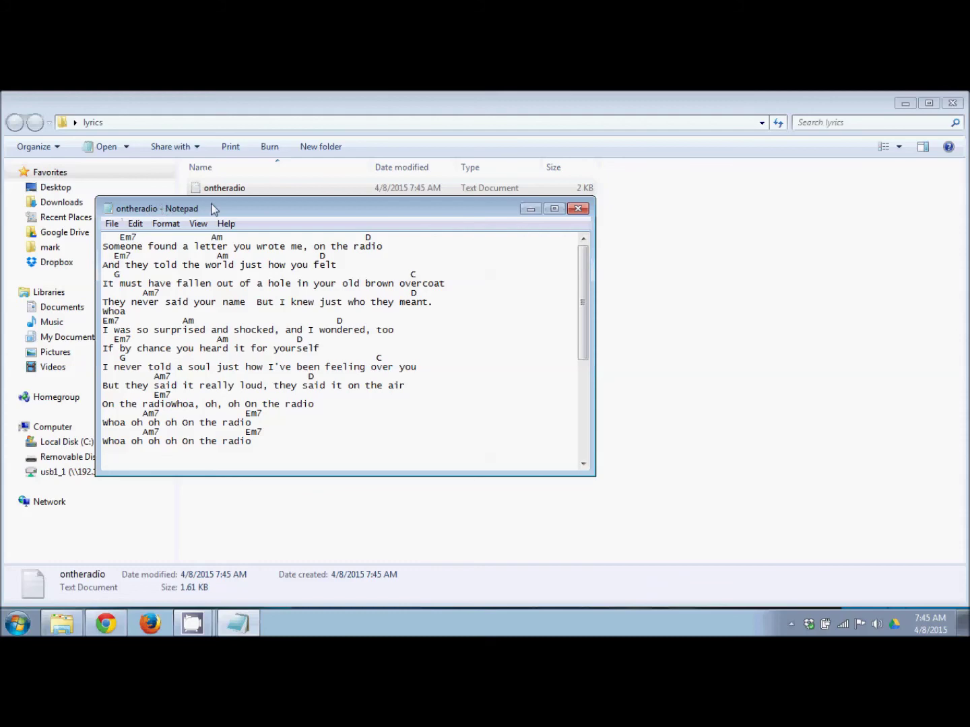
Step: Scroll through the saved ontheradio chords and lyrics, then close Notepad
{"action": "scroll", "coordinate": [155, 262], "scroll_direction": "down", "scroll_amount": 5}
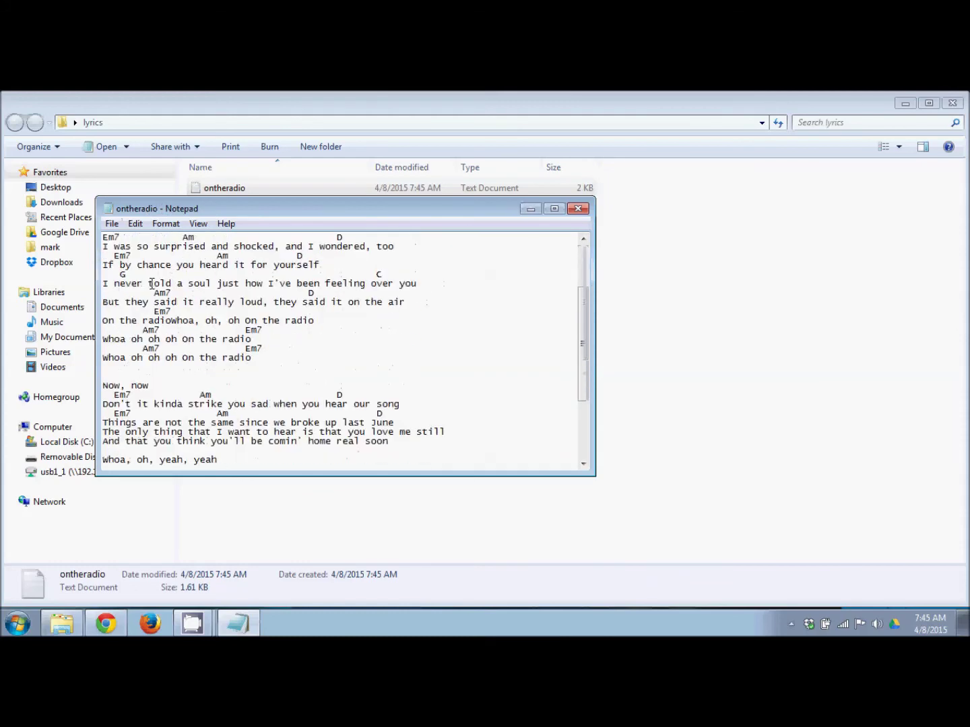
{"action": "scroll", "coordinate": [146, 314], "scroll_direction": "up", "scroll_amount": 3}
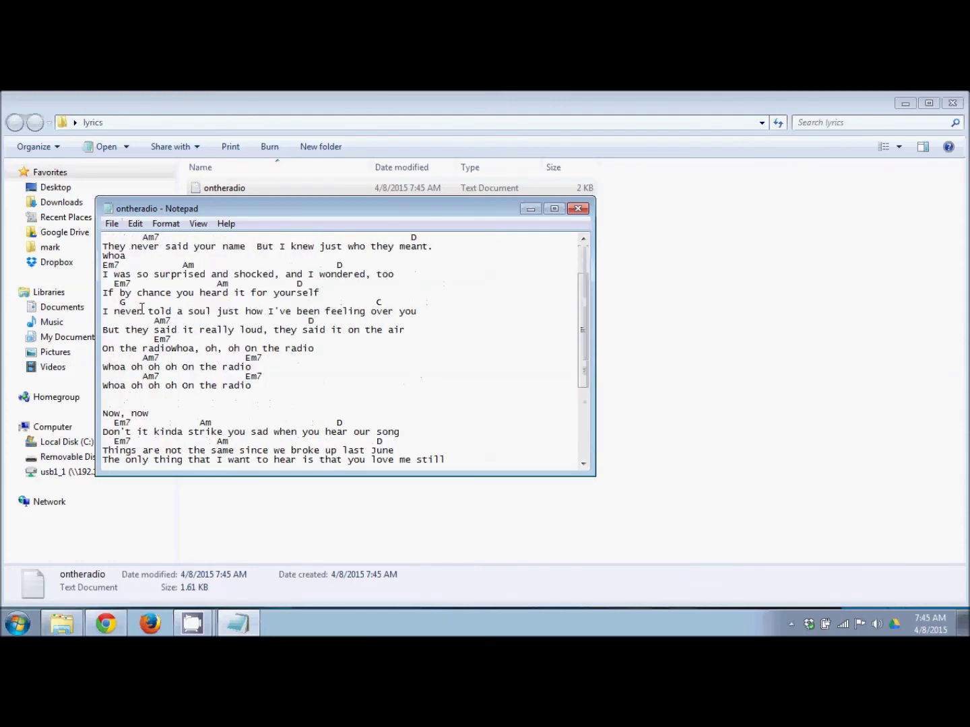
{"action": "scroll", "coordinate": [144, 312], "scroll_direction": "down", "scroll_amount": 3}
{"action": "scroll", "coordinate": [144, 316], "scroll_direction": "down", "scroll_amount": 2}
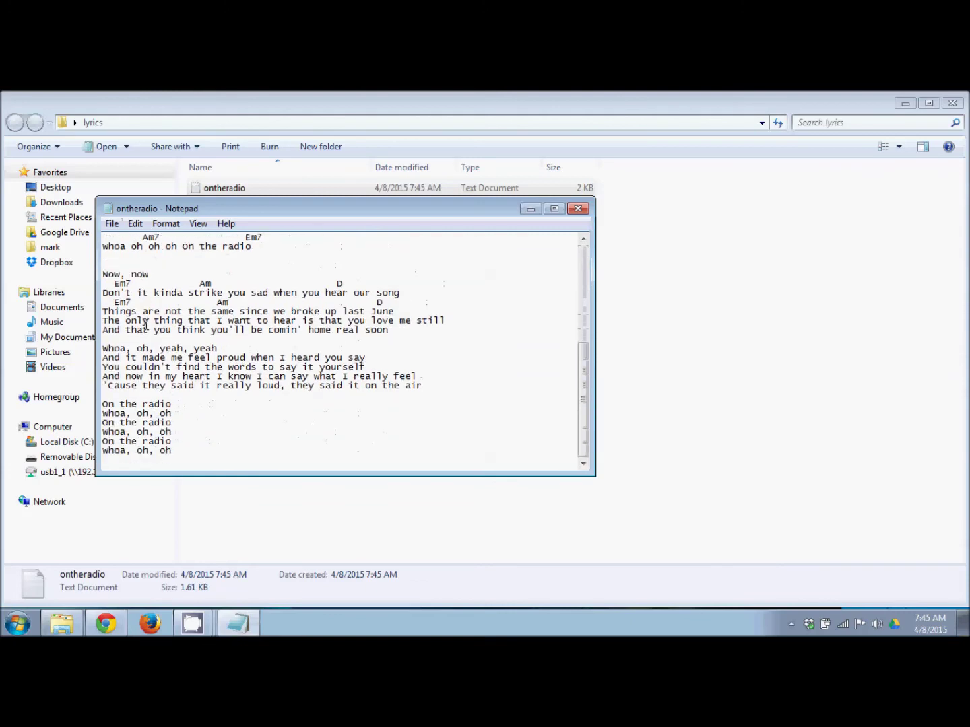
{"action": "scroll", "coordinate": [155, 331], "scroll_direction": "up", "scroll_amount": 7}
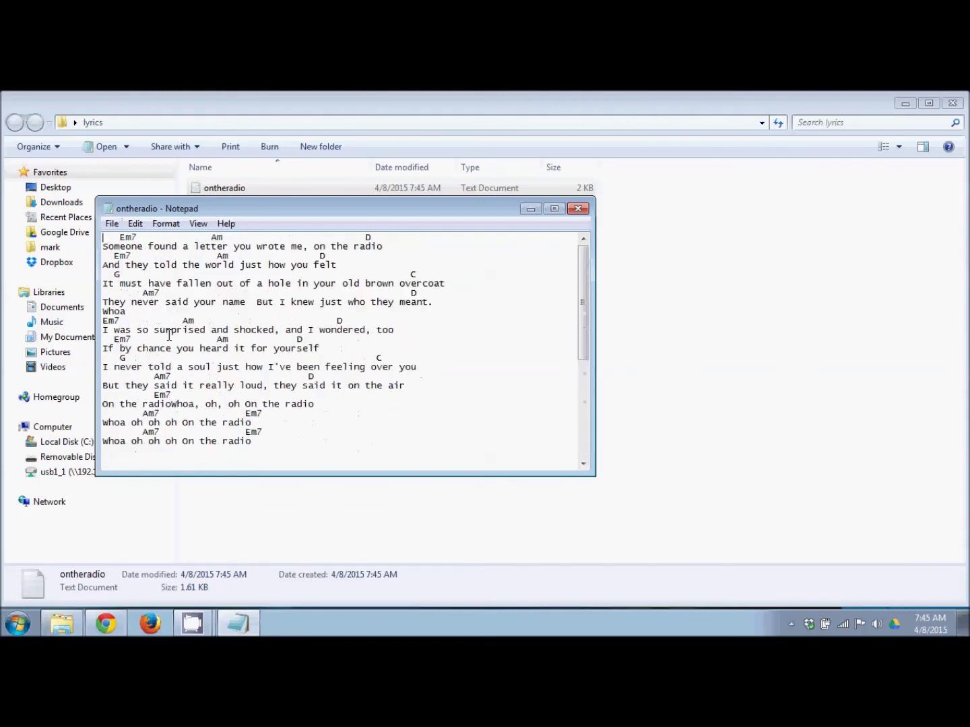
{"action": "left_click", "coordinate": [578, 209]}
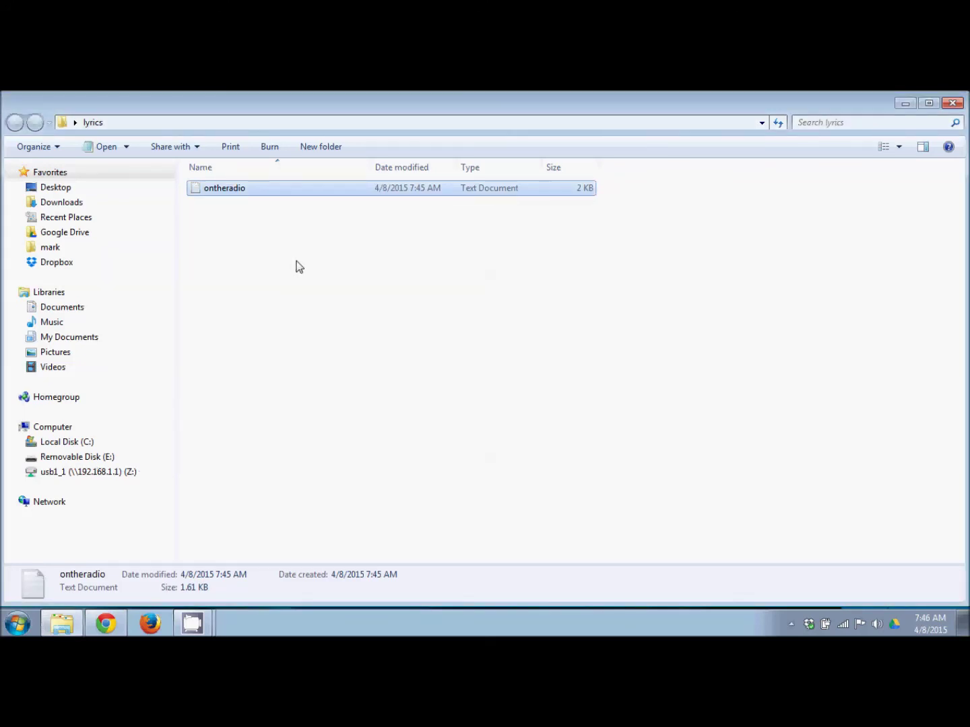
Step: Close the lyrics folder window in Explorer, leaving the desktop showing the lyrics folder
{"action": "left_click", "coordinate": [953, 103]}
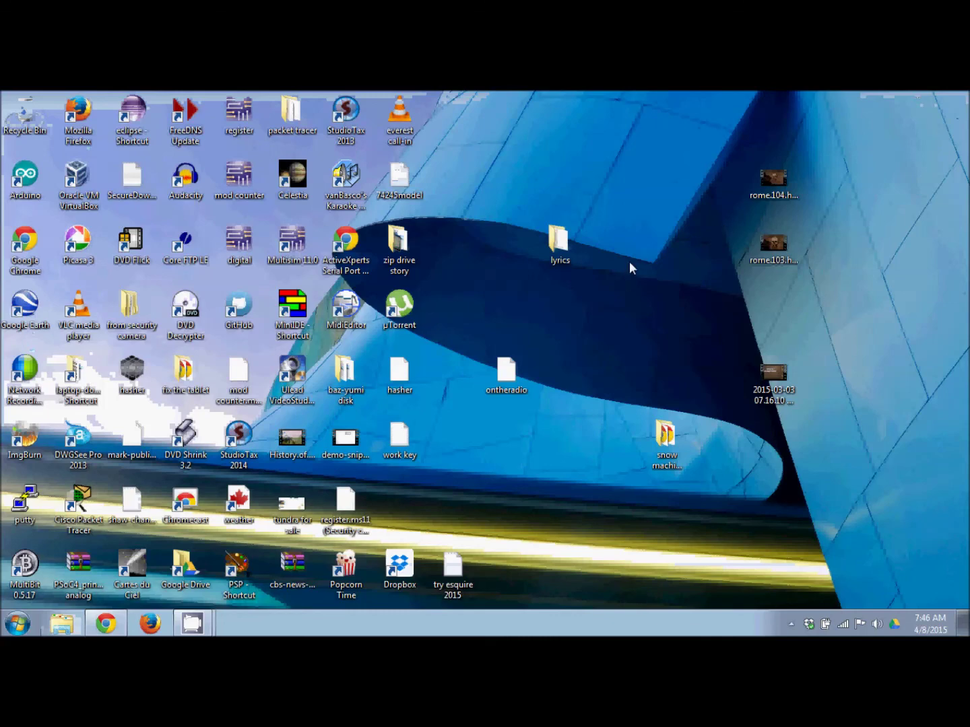